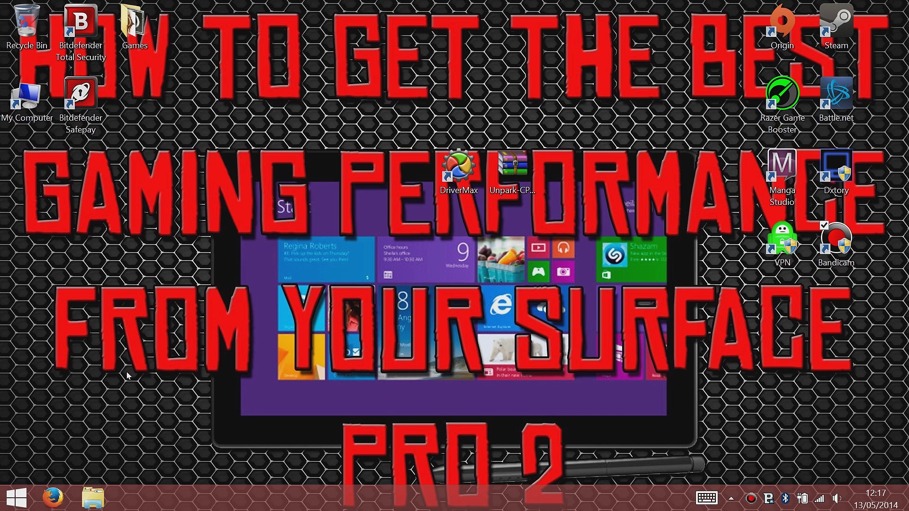
- From Control Panel's System and Security, run Windows Update, find no new updates, and close it
right_click(20, 497)
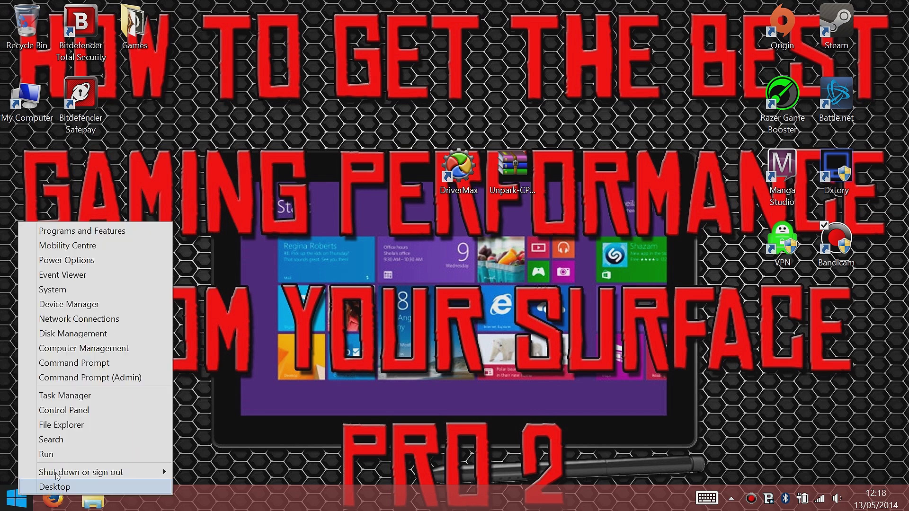
click(83, 410)
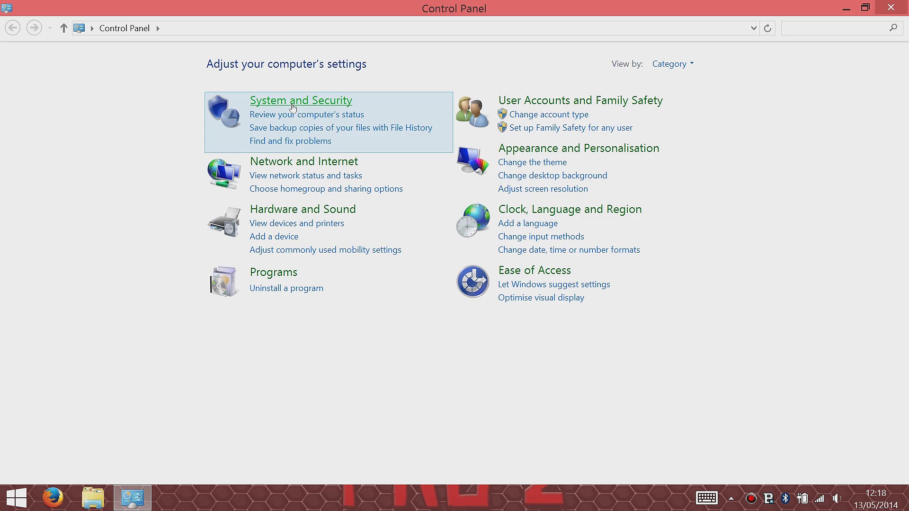
click(292, 105)
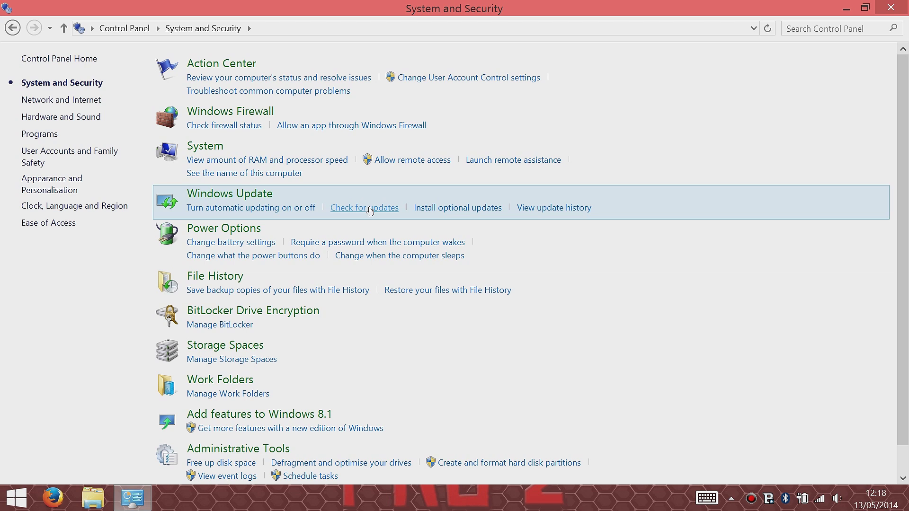
click(370, 210)
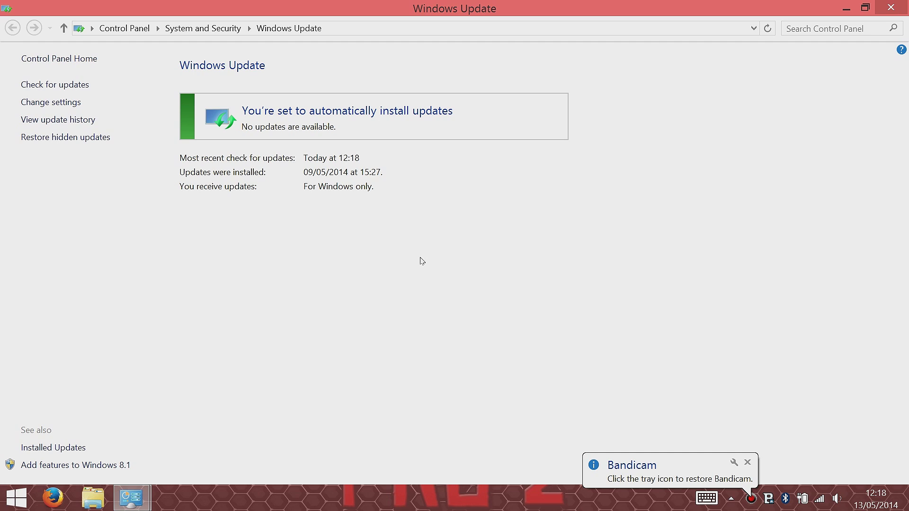
click(899, 8)
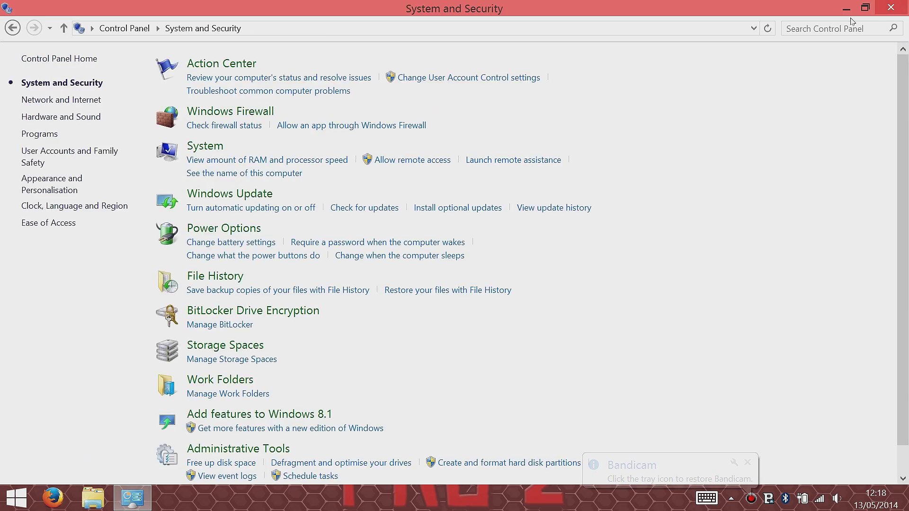
- Open the High performance plan's settings in Power Options via the battery tray icon
click(899, 8)
click(445, 276)
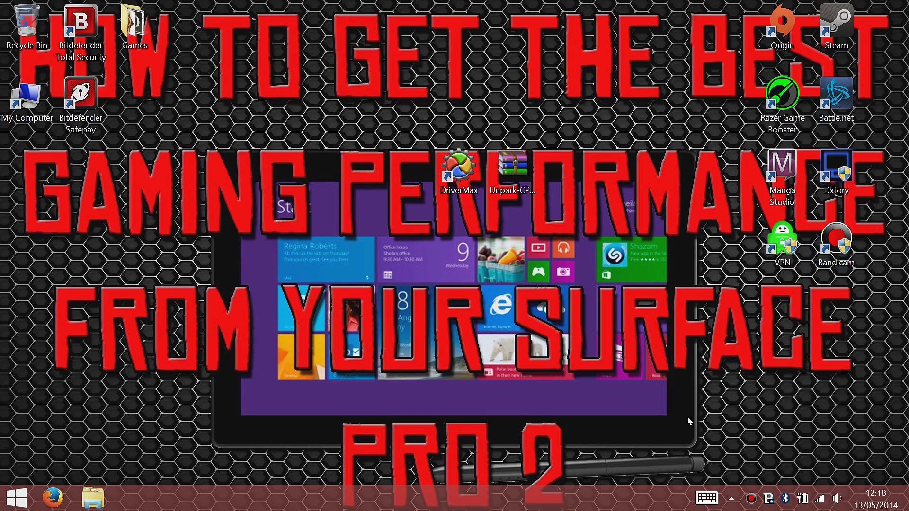
right_click(803, 498)
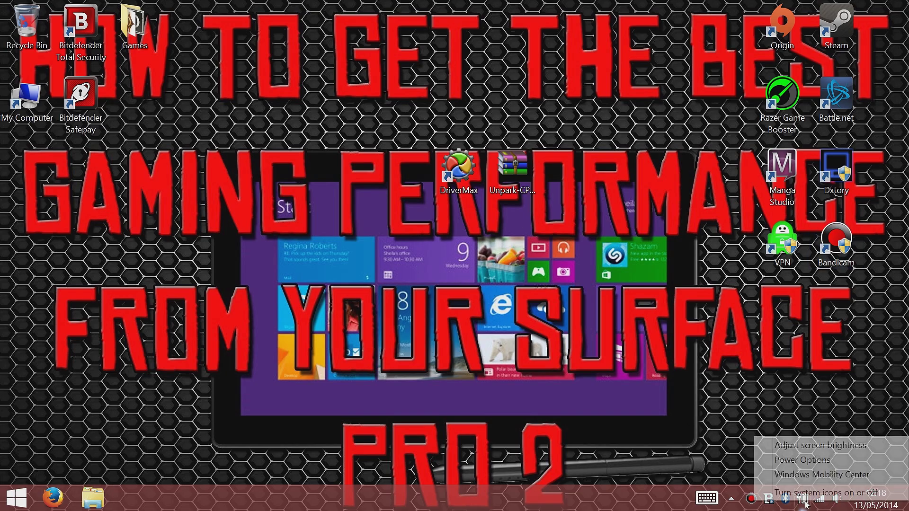
click(818, 460)
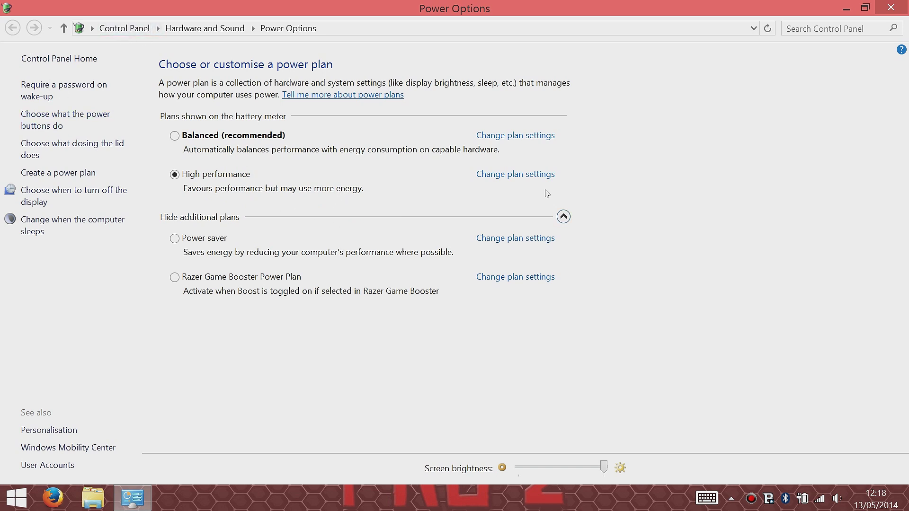
click(535, 175)
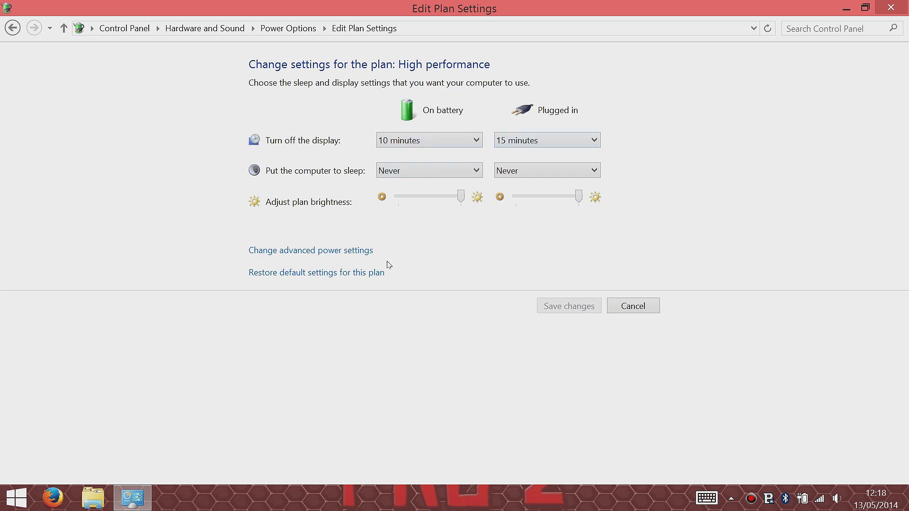
- In advanced power settings, confirm Intel graphics at Maximum Performance and maximum processor state 100%
click(308, 252)
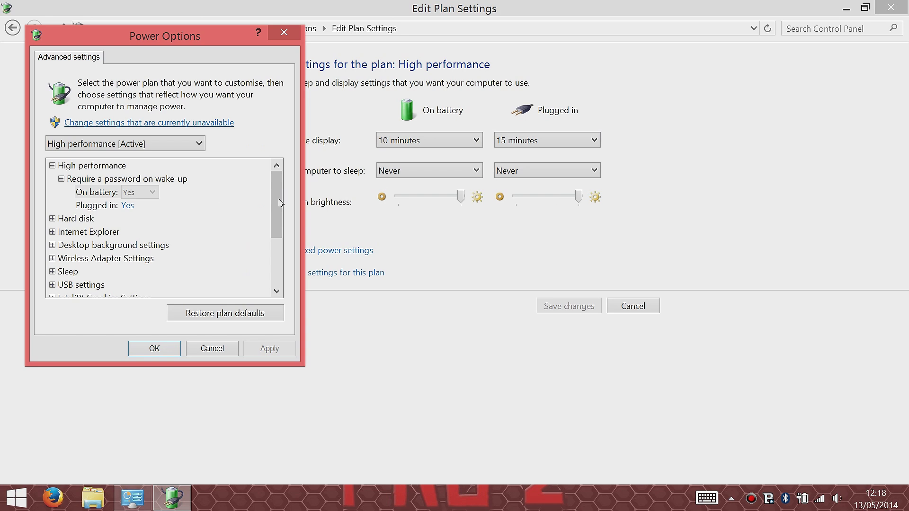
scroll(277, 201, down, 2)
click(53, 232)
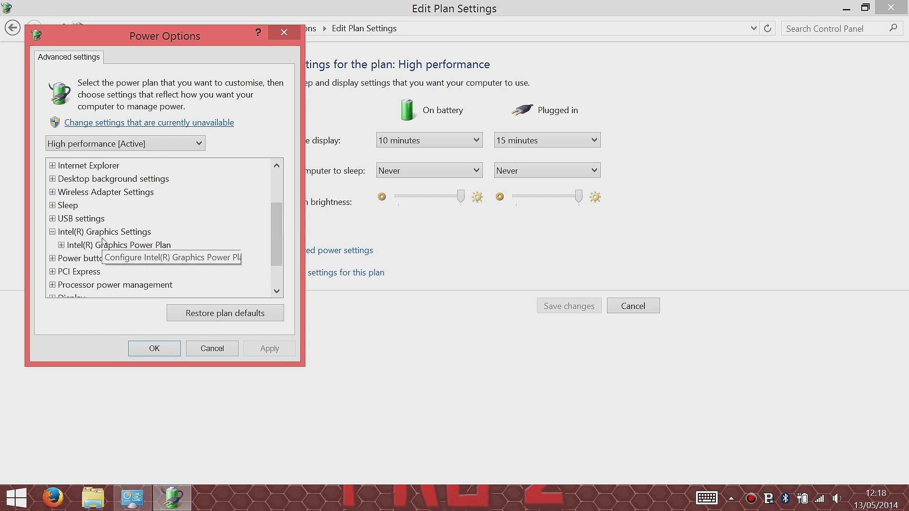
double_click(67, 248)
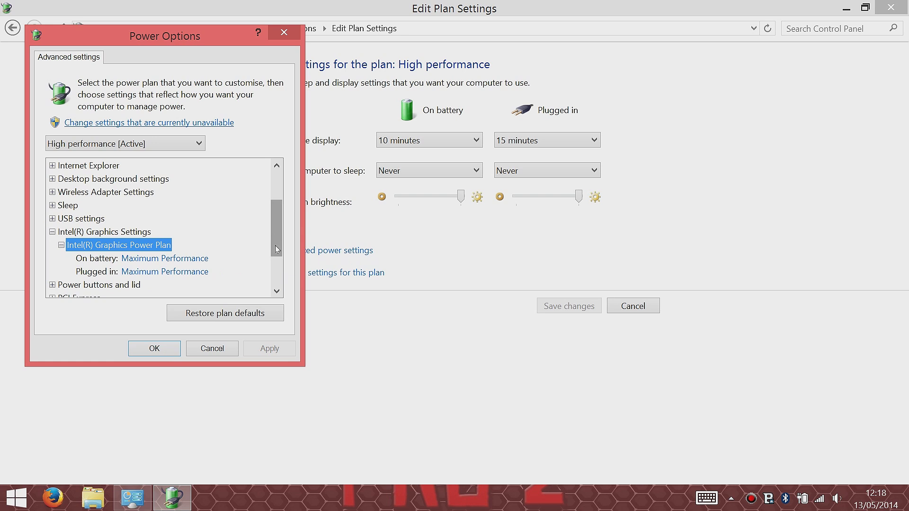
scroll(275, 245, down, 2)
click(52, 245)
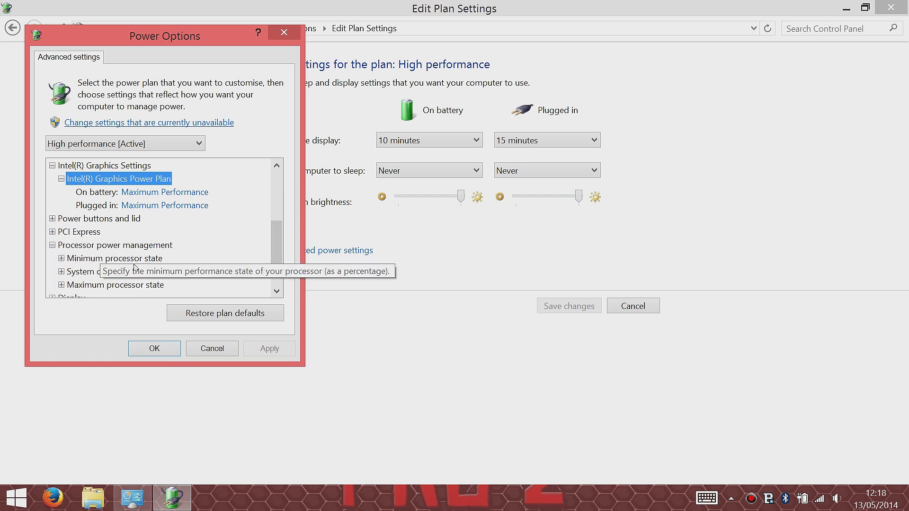
click(61, 284)
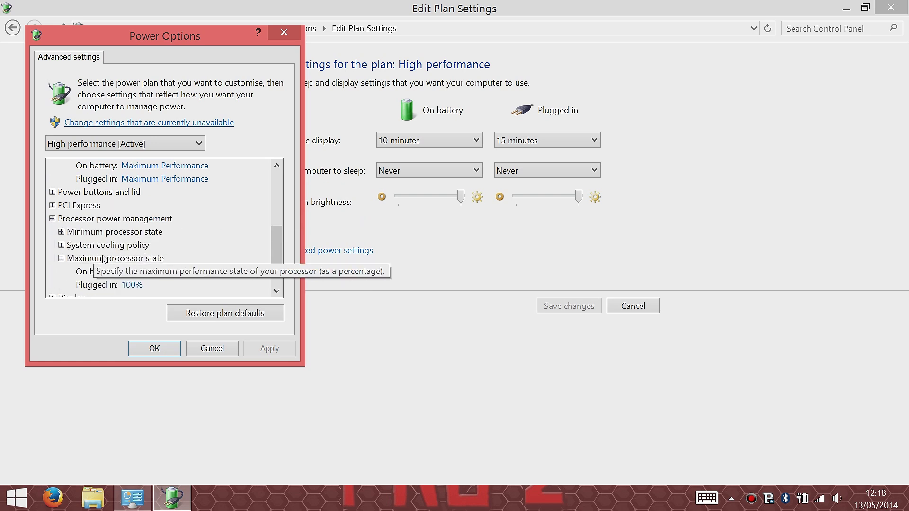
- Check the system cooling policy, close advanced settings with OK, and cancel plan editing
click(61, 244)
click(61, 244)
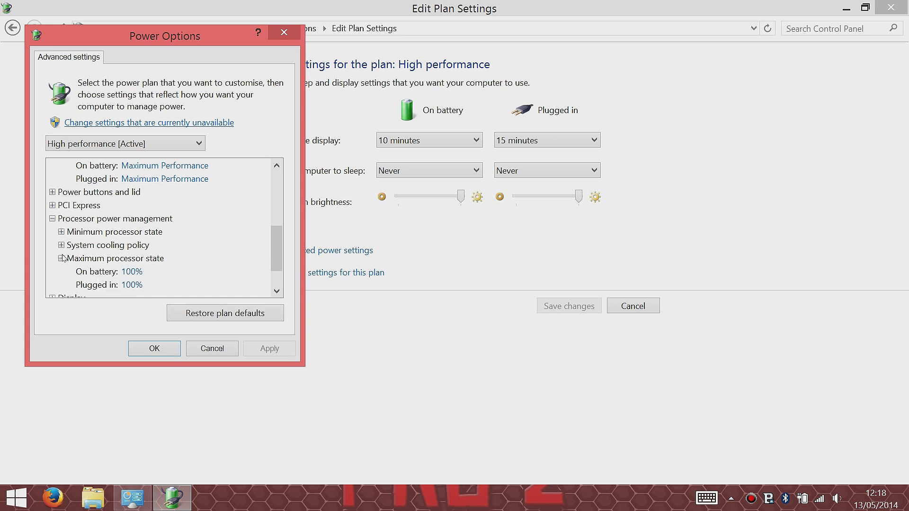
click(61, 258)
click(164, 352)
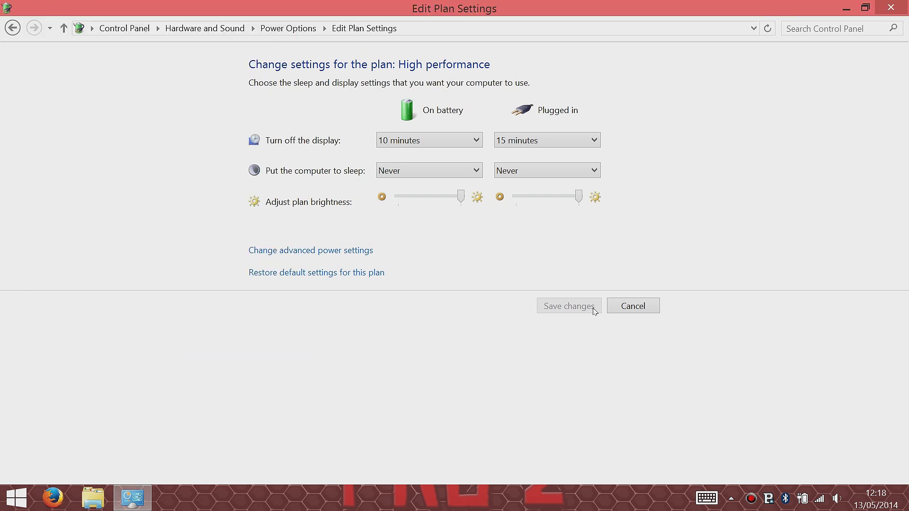
click(651, 308)
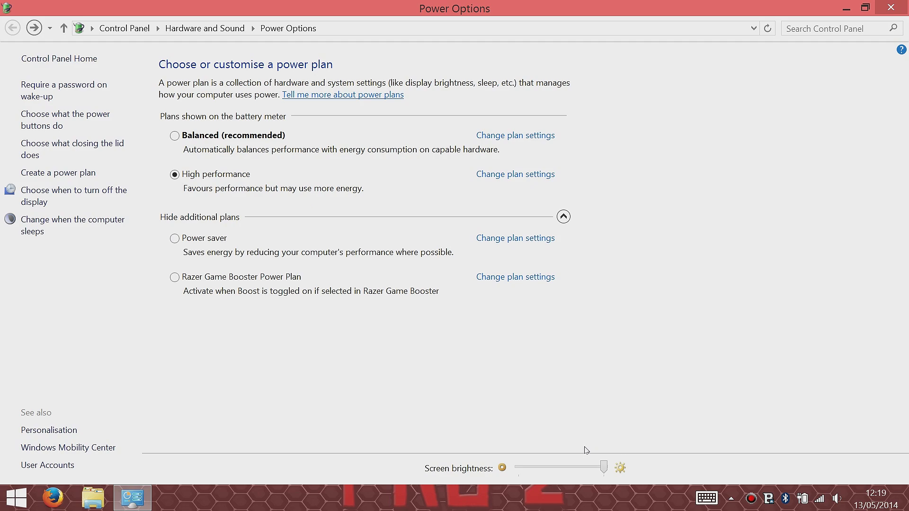
- Open Intel HD Graphics 3D settings, confirming Application Optimal Mode enabled and General Settings on Performance
click(891, 7)
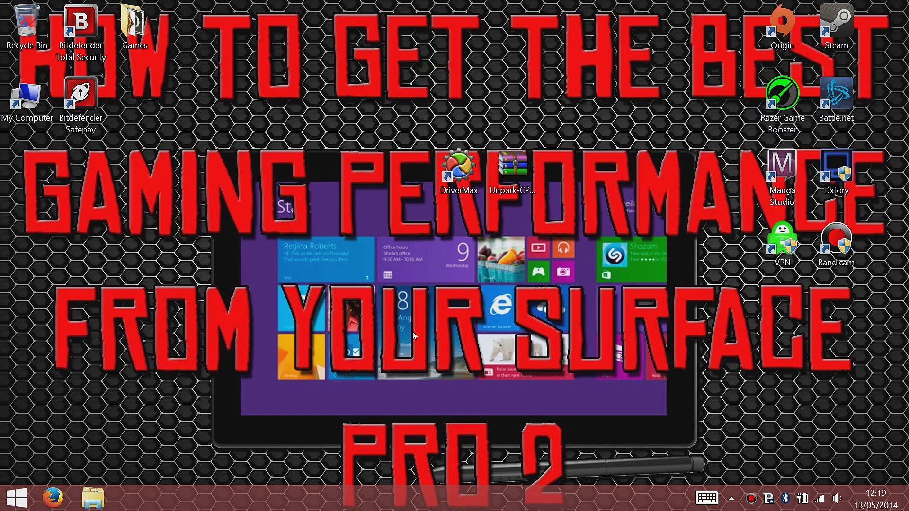
right_click(344, 271)
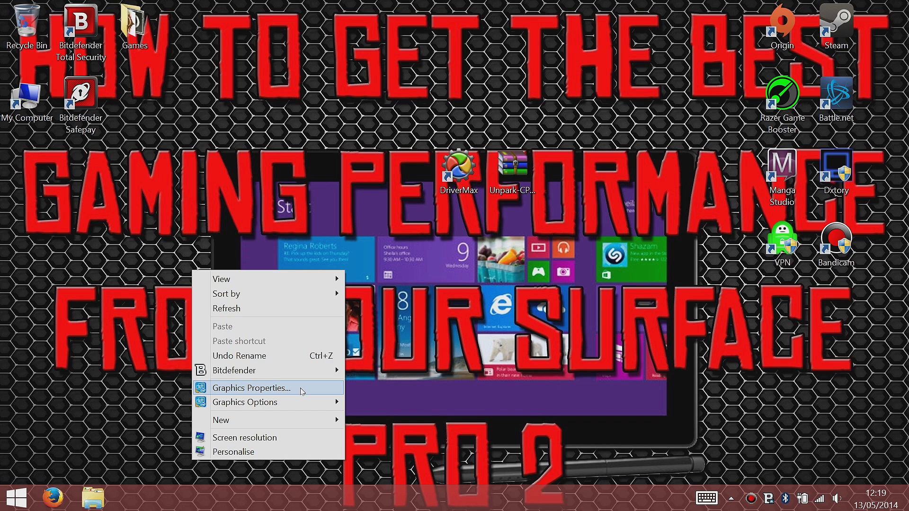
click(302, 389)
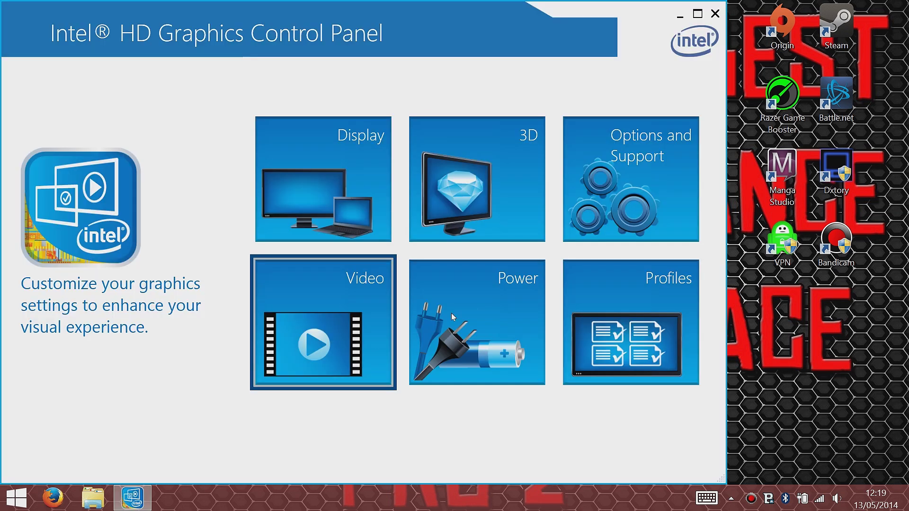
click(367, 175)
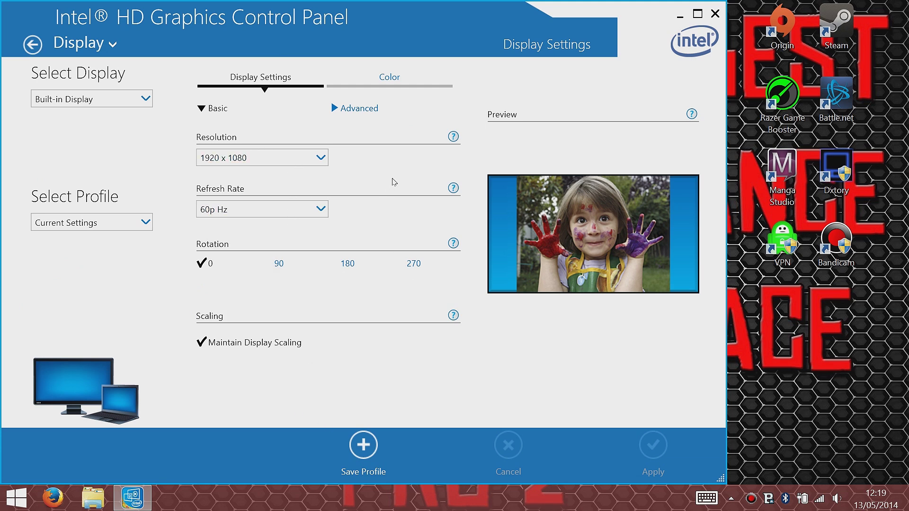
click(29, 47)
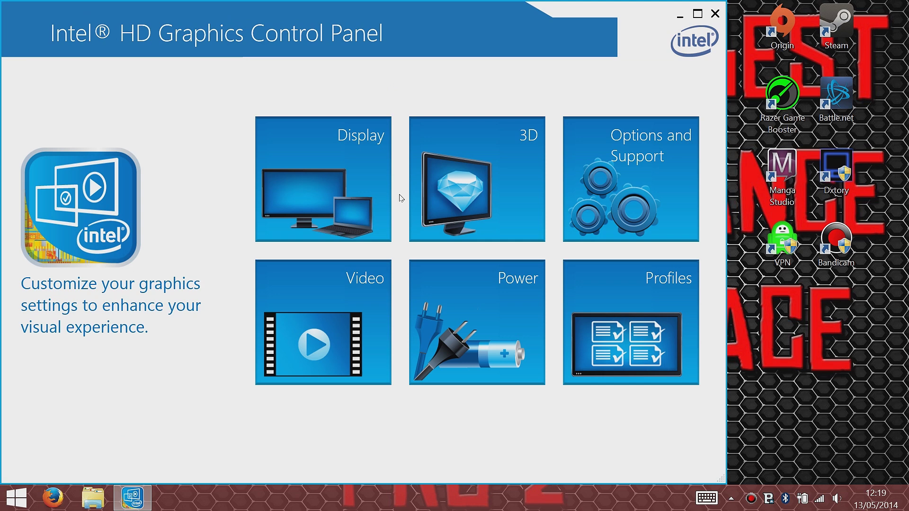
click(459, 188)
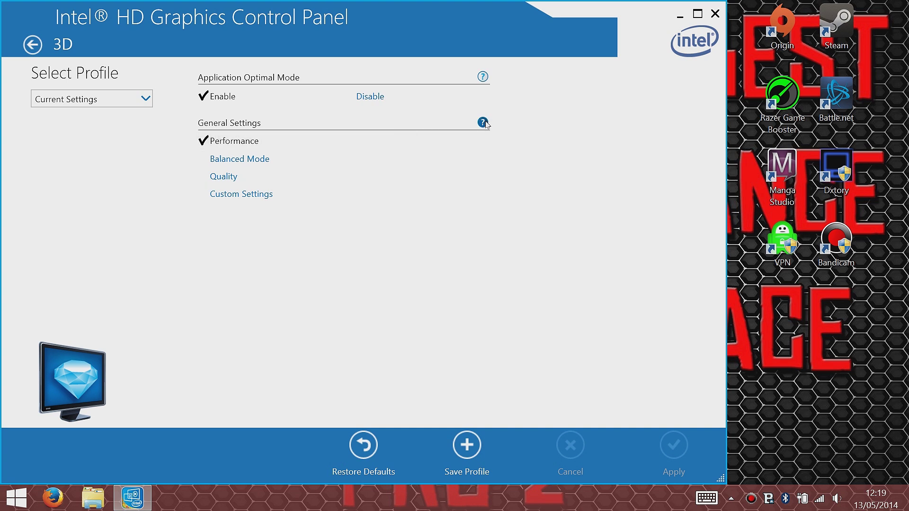
mouse_move(486, 124)
- Close the Intel panel, launch DriverMax, and scan the computer's drivers for updates
click(715, 14)
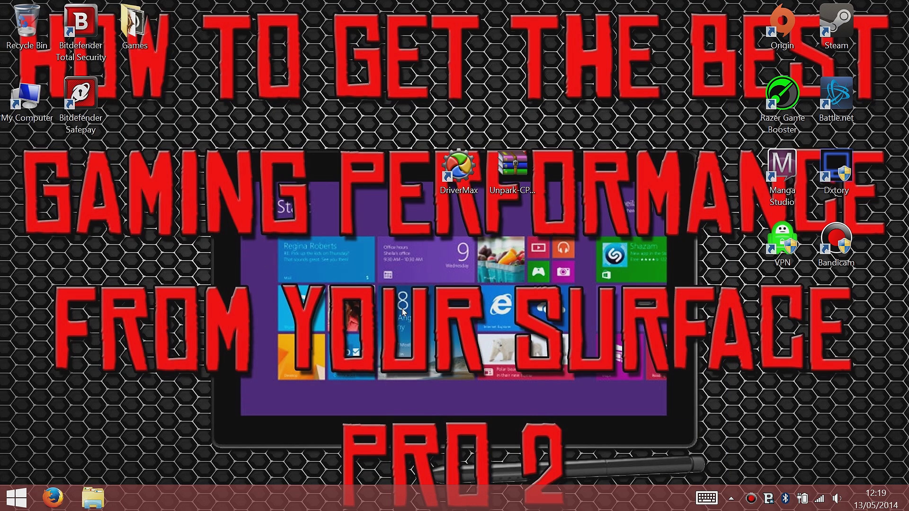
double_click(458, 170)
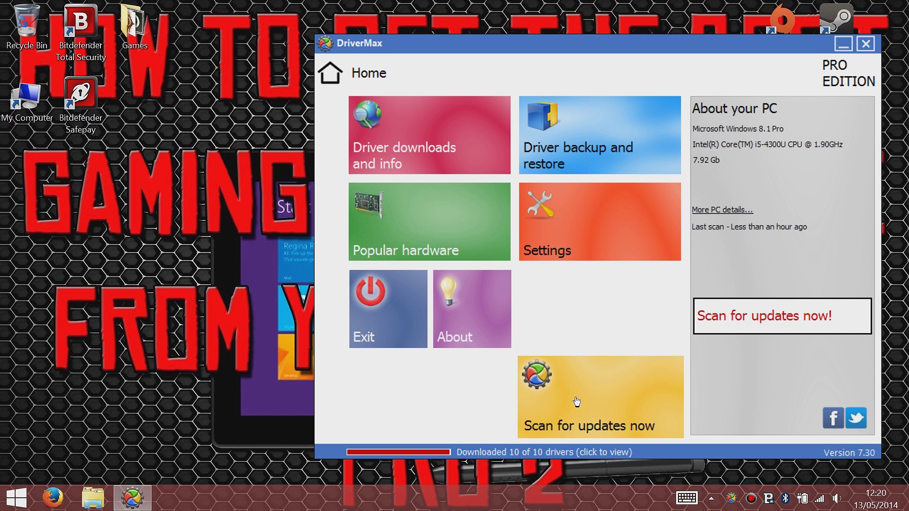
click(576, 401)
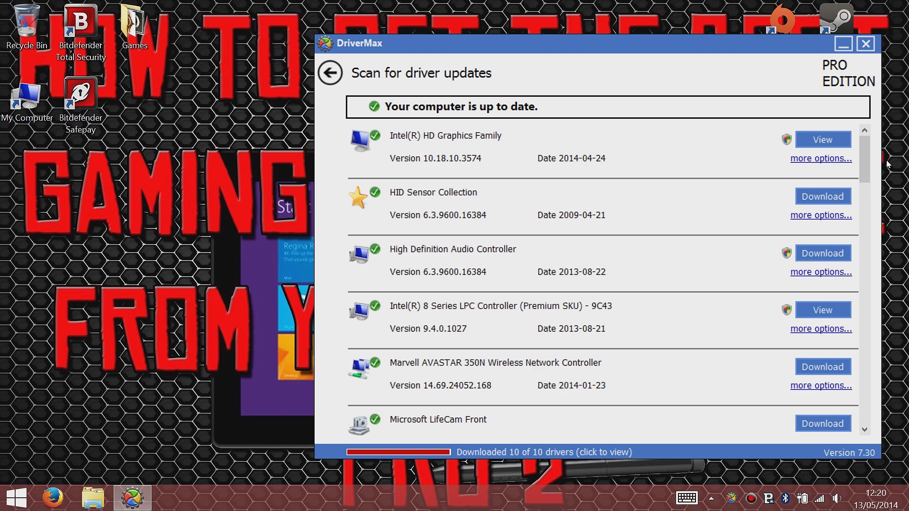
- Scroll through DriverMax's up-to-date driver list to the end and back to the top
scroll(865, 187, down, 3)
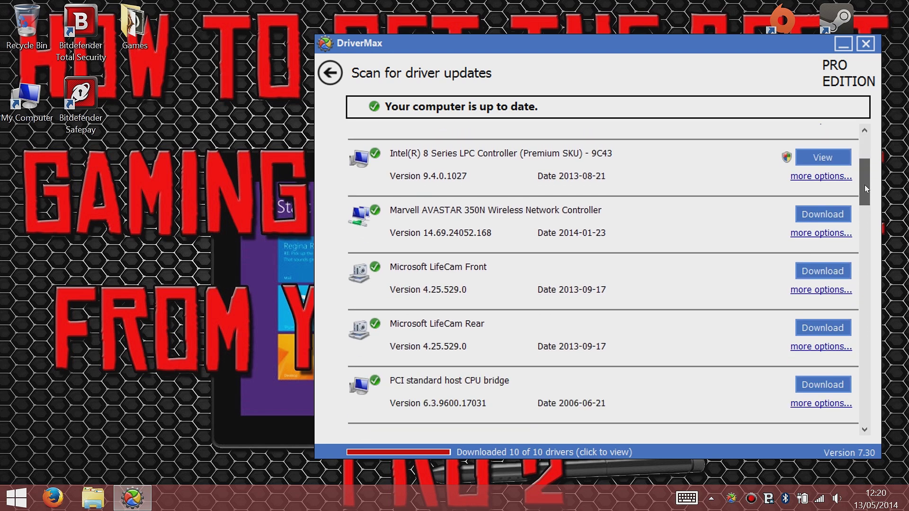
drag(864, 188, 873, 162)
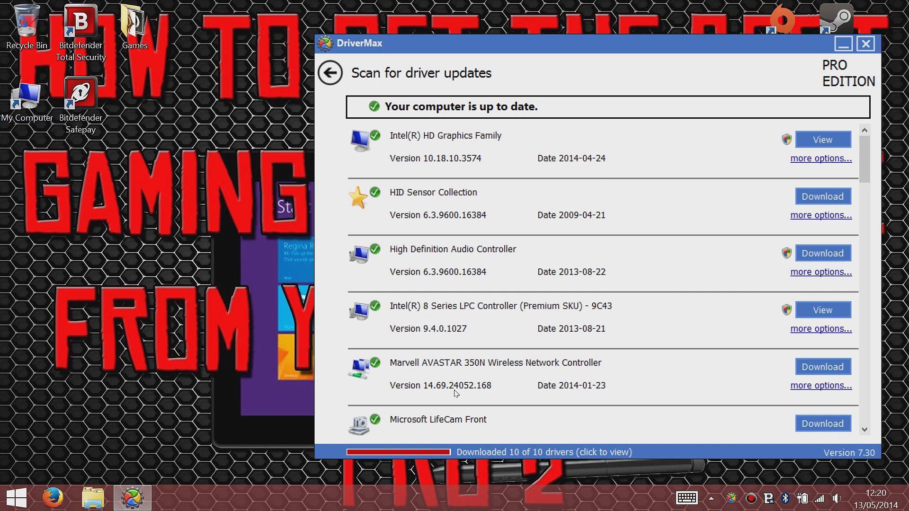
drag(865, 168, 838, 192)
scroll(839, 192, up, 4)
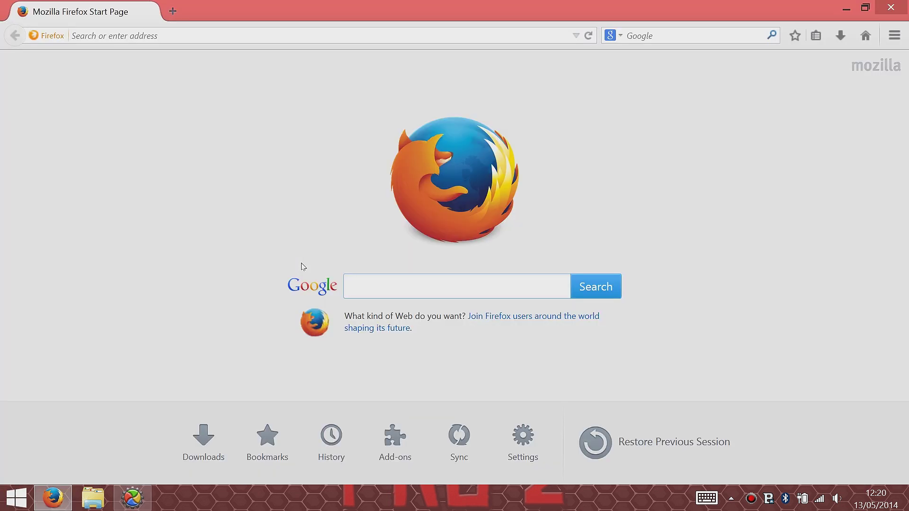
- Search Google for 'Intel' and reach the Intel UK Download Center driver browser
text(Intel)
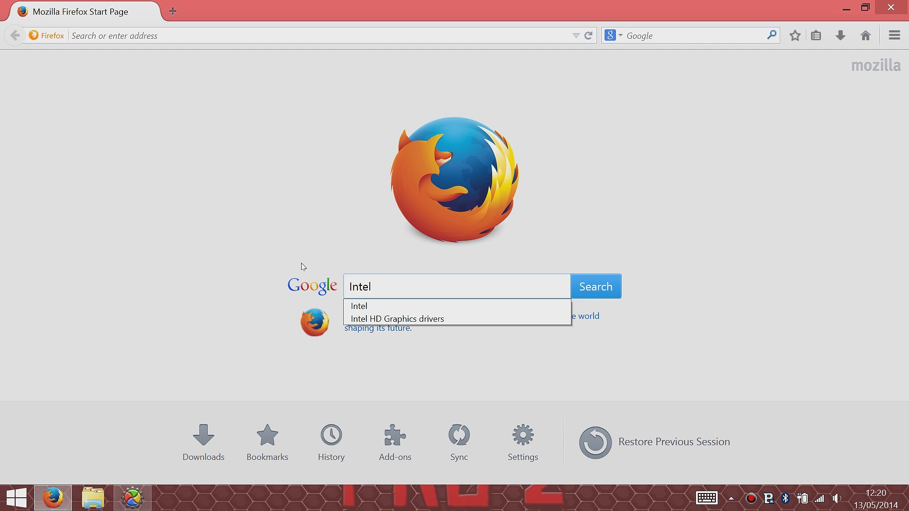
key(Return)
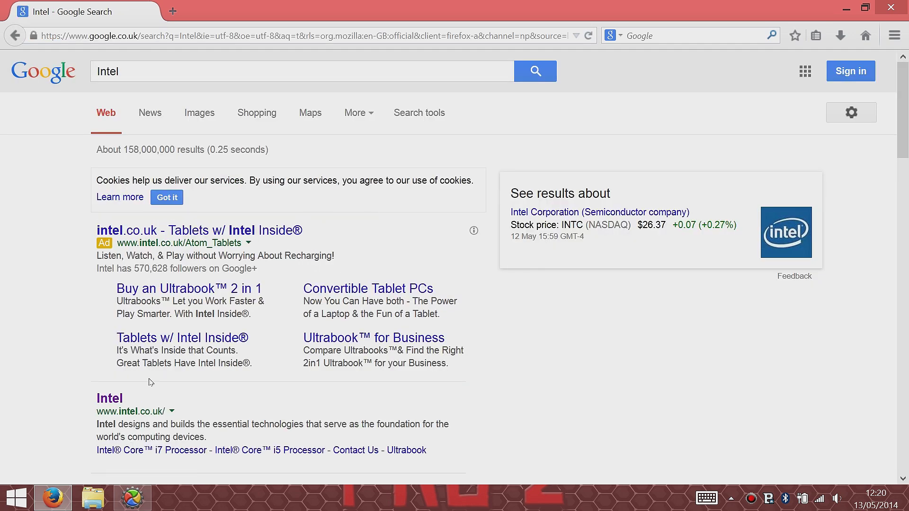
click(109, 399)
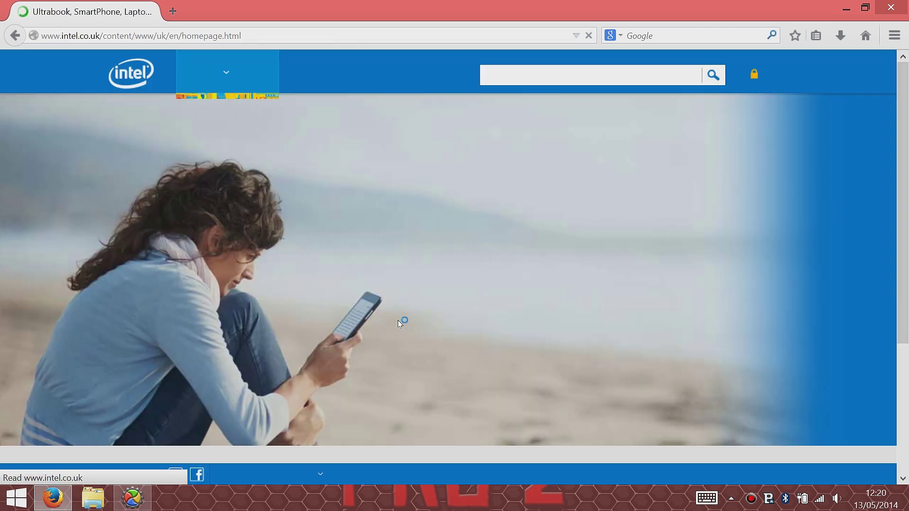
click(219, 83)
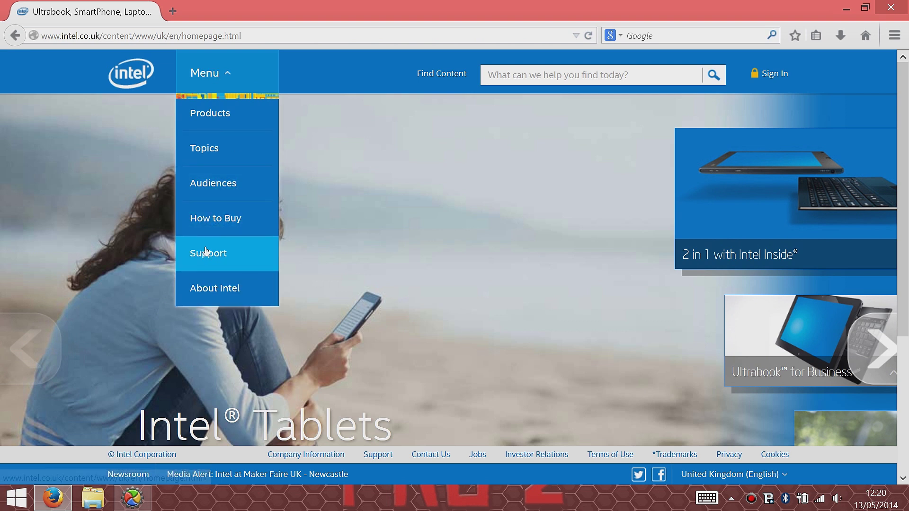
click(211, 253)
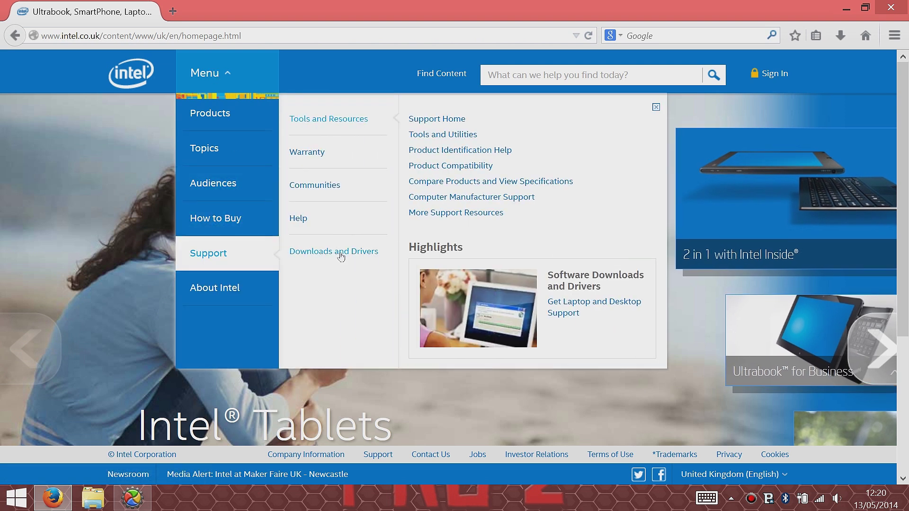
click(334, 252)
click(416, 119)
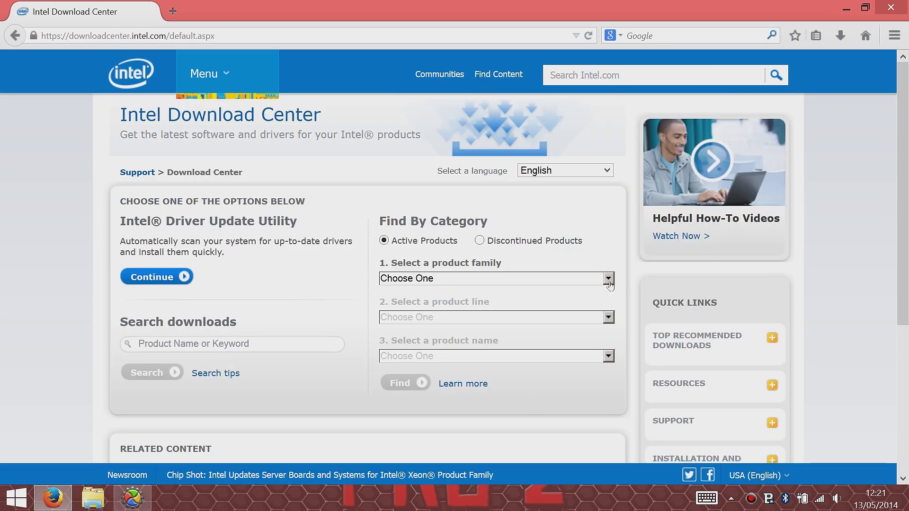
- Find downloads for Graphics, Laptop, HD Graphics 4400 in the Download Center
click(609, 284)
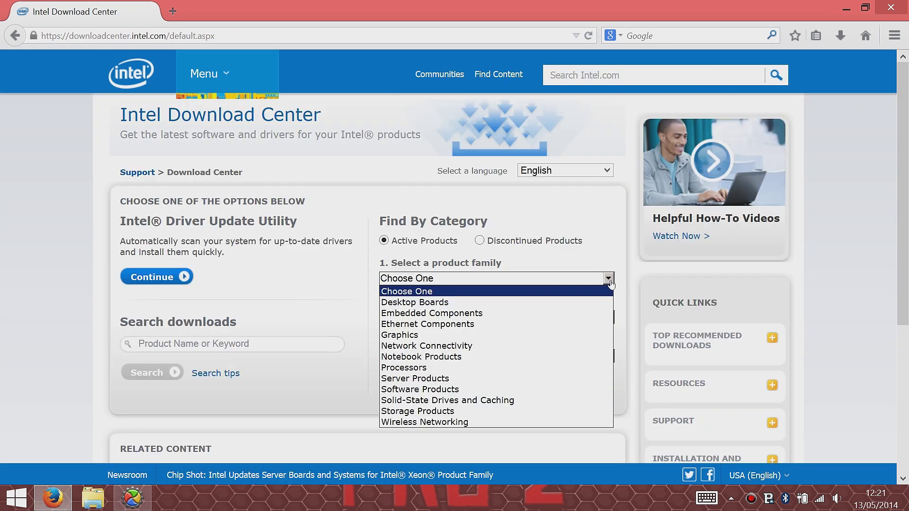
click(432, 336)
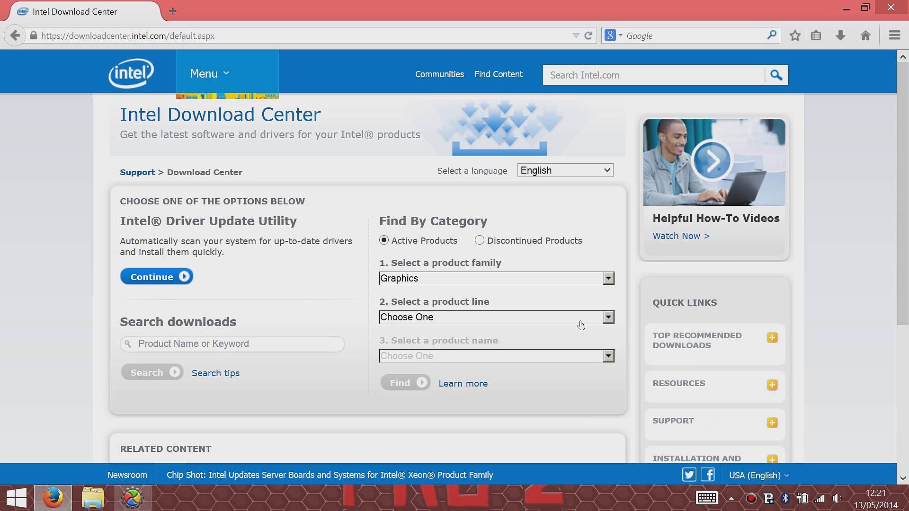
click(608, 317)
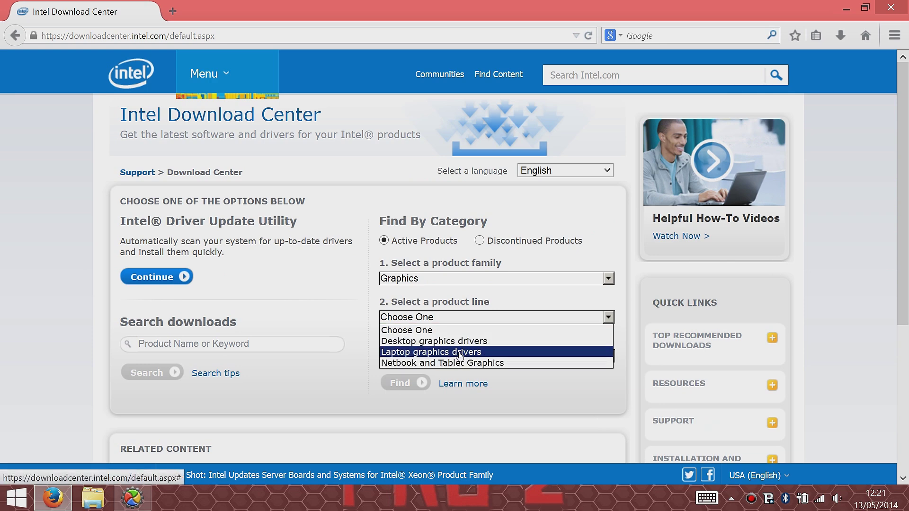
click(458, 352)
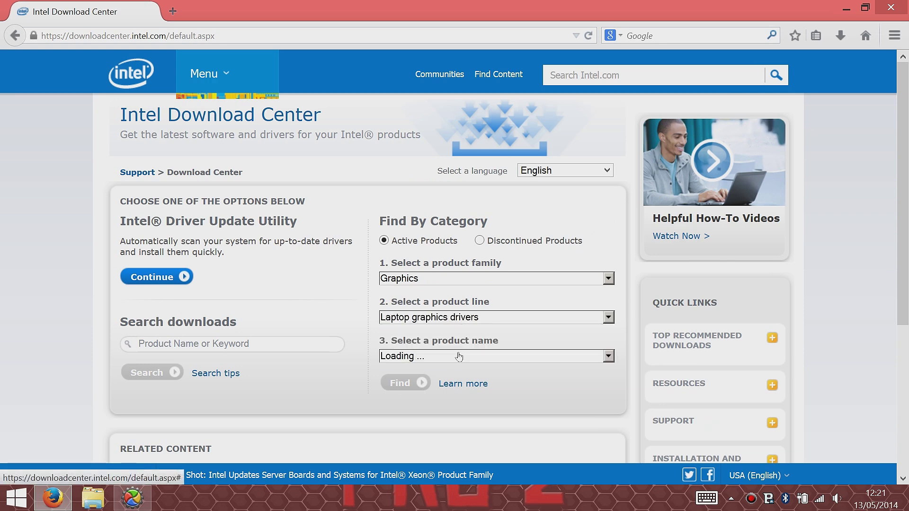
click(608, 356)
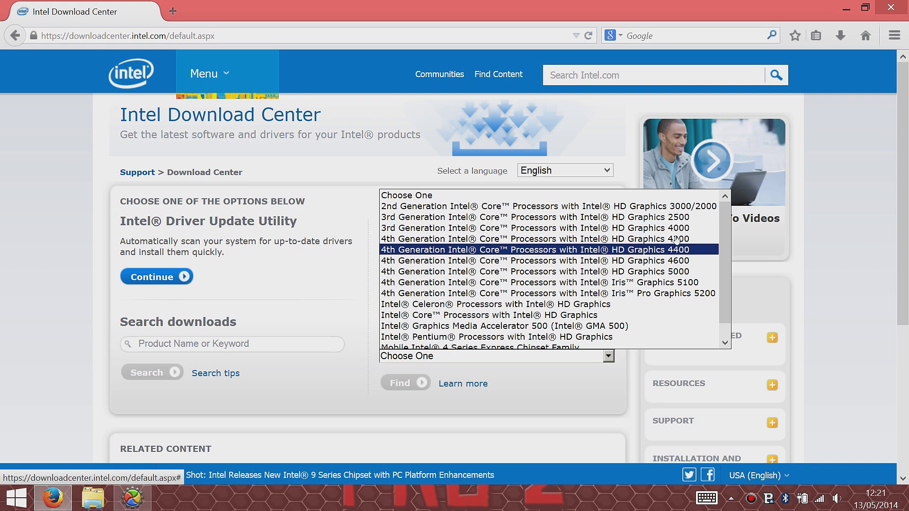
click(674, 251)
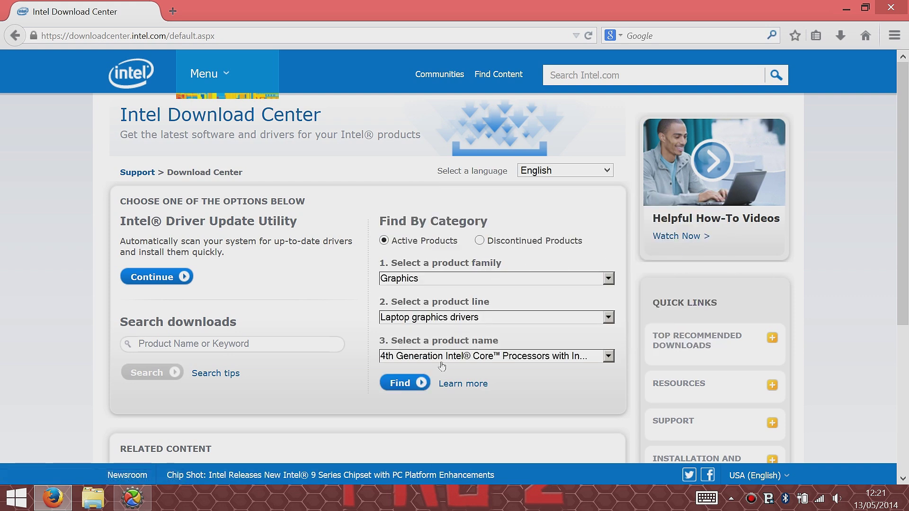
click(401, 384)
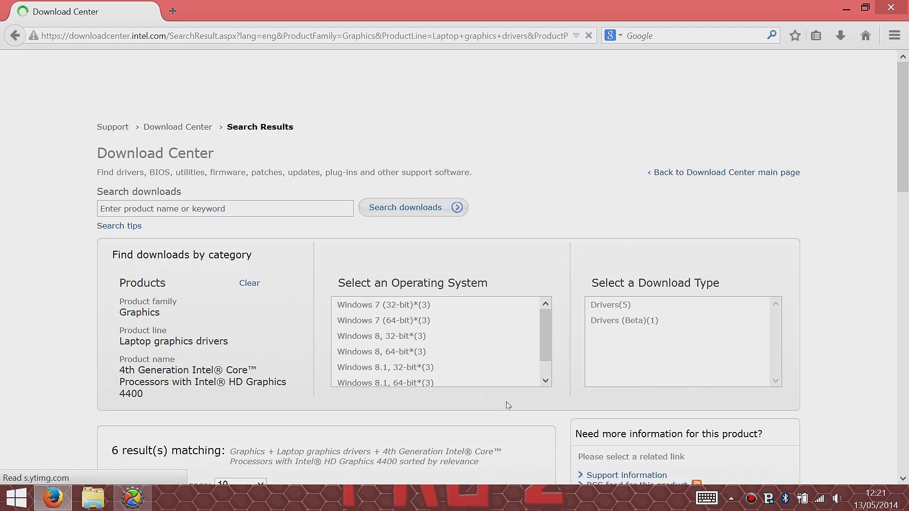
- Filter the results to Windows 8.1 64-bit Drivers and review the two listed drivers
click(405, 360)
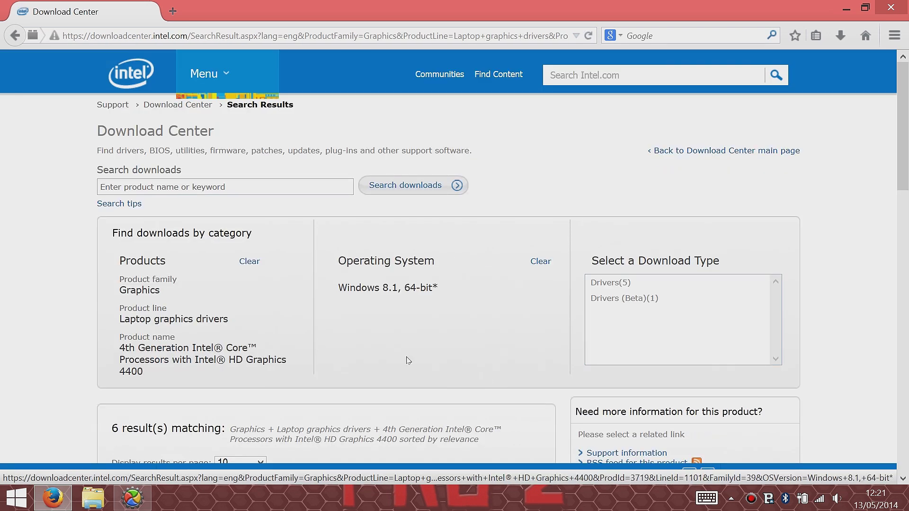
click(623, 284)
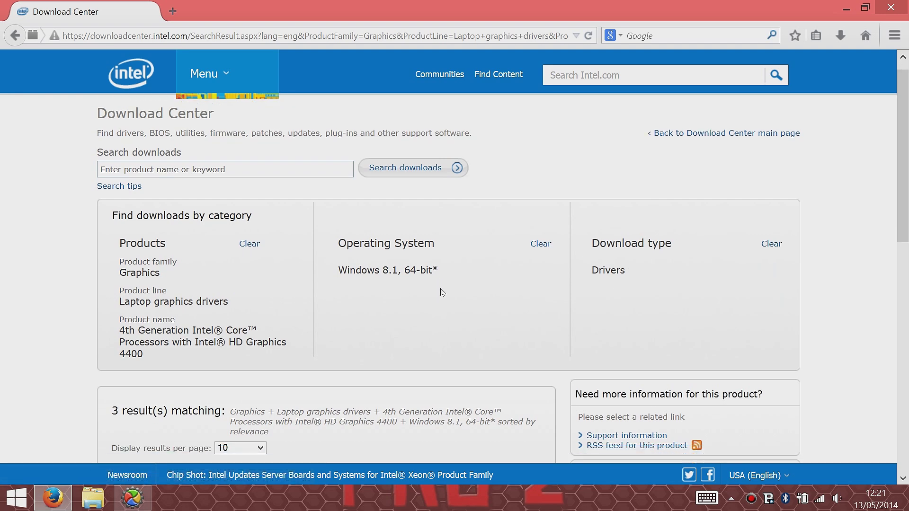
scroll(428, 302, down, 5)
scroll(445, 288, down, 2)
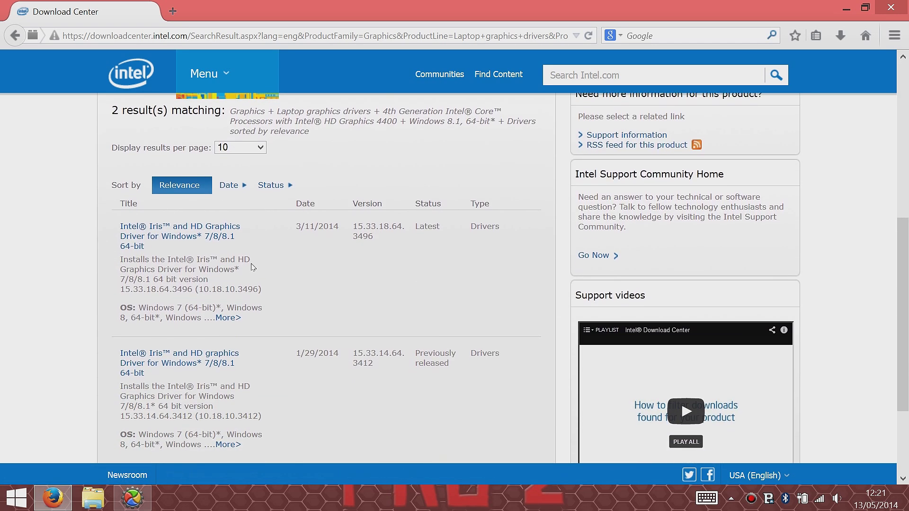
scroll(256, 303, up, 2)
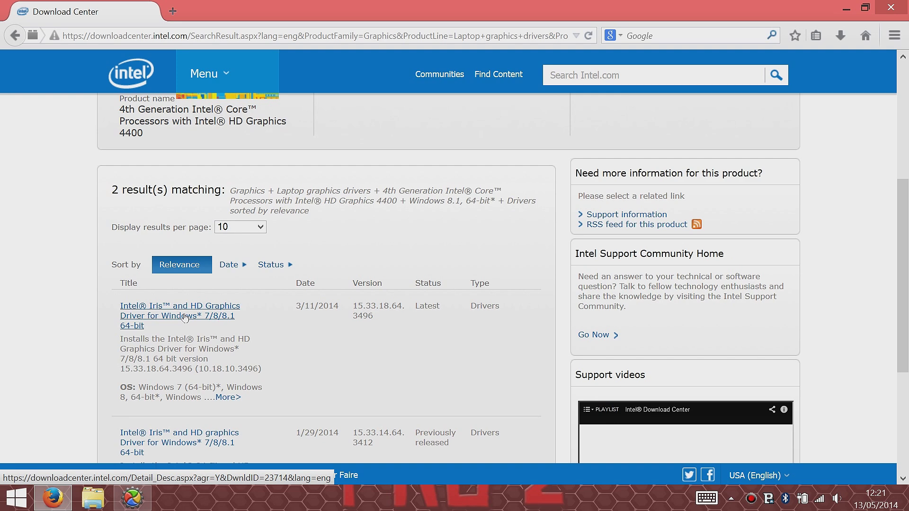
- Compare Intel's 10.18.10.3496 driver with DriverMax's installed 10.18.10.3574, then minimise Firefox
click(132, 497)
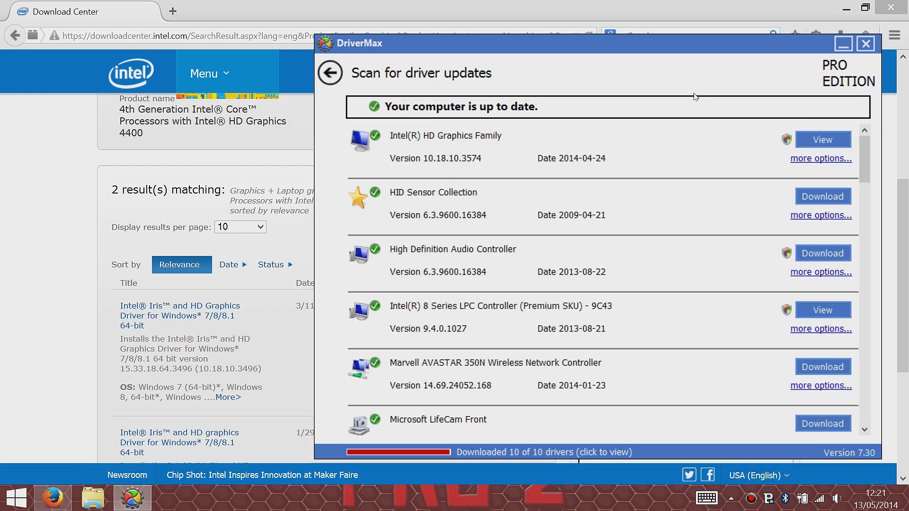
click(203, 372)
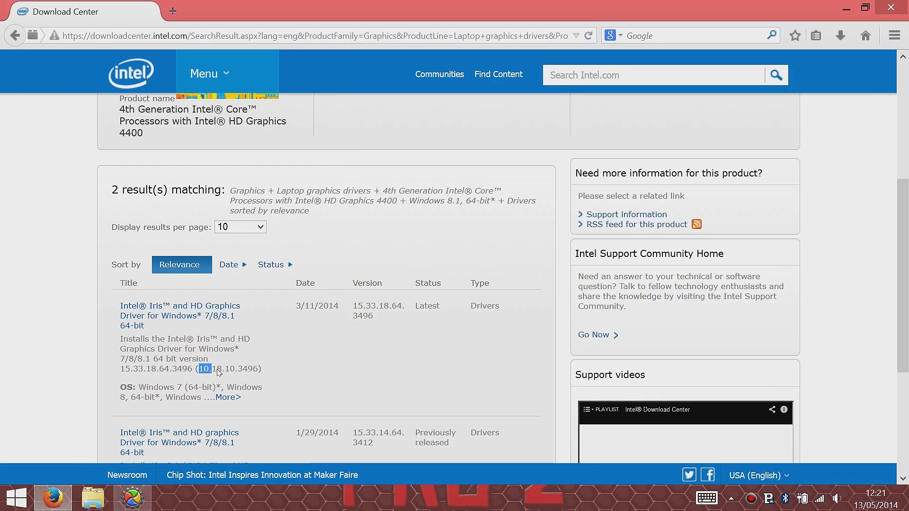
drag(199, 369, 259, 371)
click(123, 505)
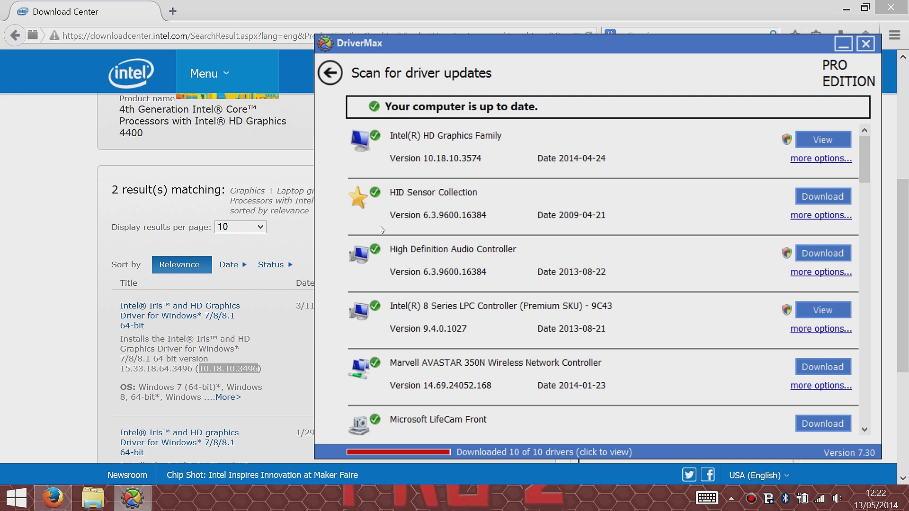
click(294, 345)
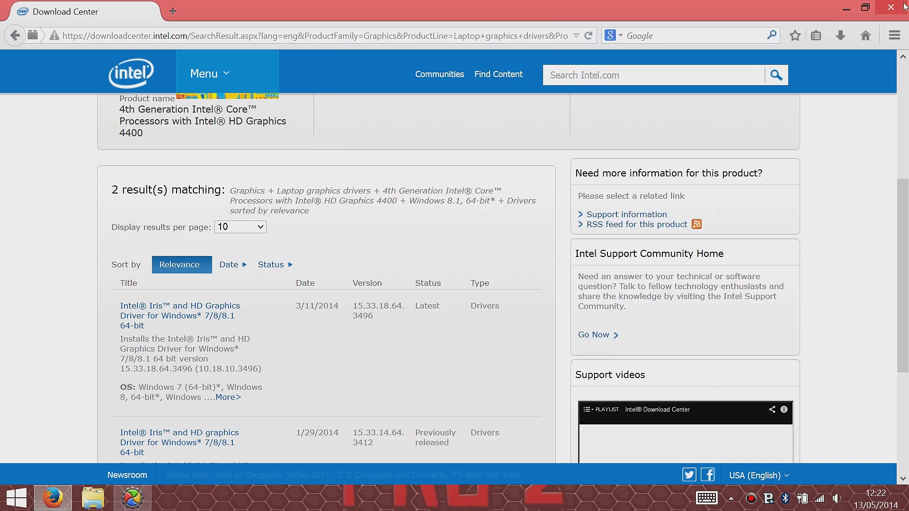
click(846, 8)
mouse_move(871, 172)
mouse_down()
mouse_move(852, 238)
mouse_move(859, 164)
mouse_up()
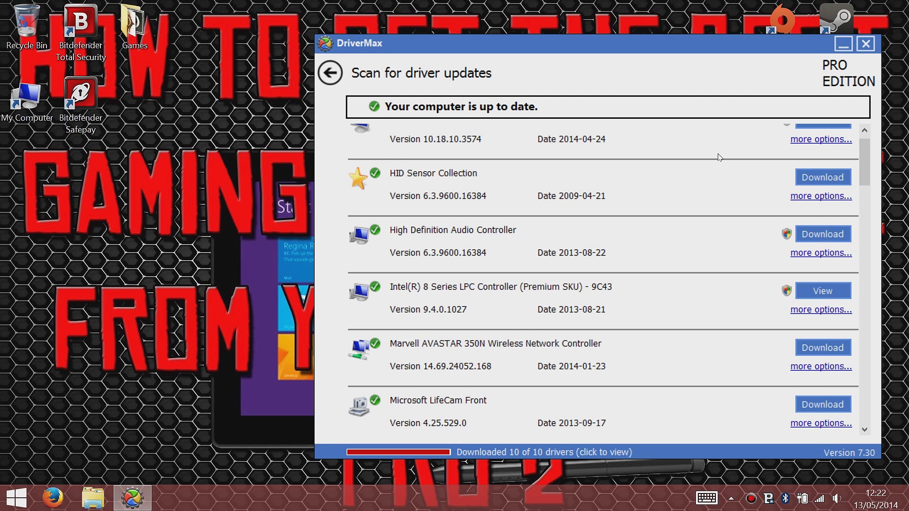
- Close DriverMax and open Unpark-CPU-App.zip from the desktop in WinRAR
click(865, 44)
click(458, 305)
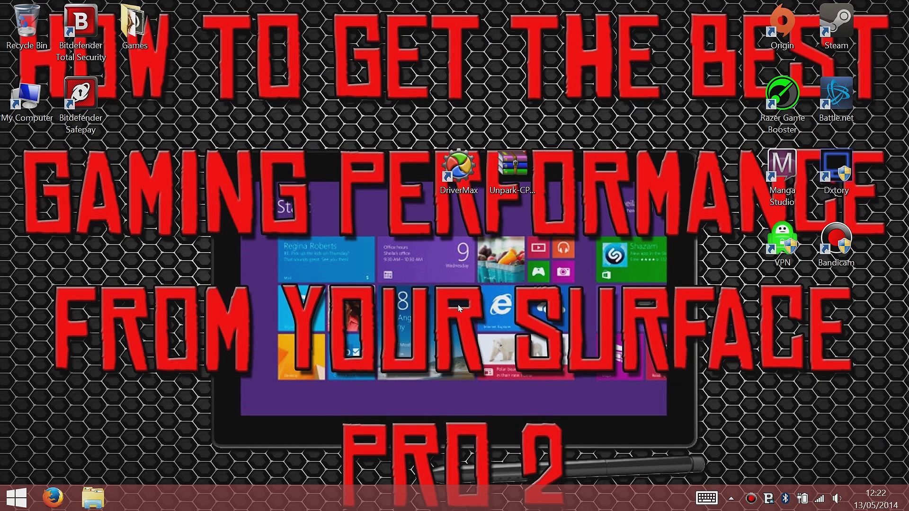
click(516, 170)
right_click(516, 170)
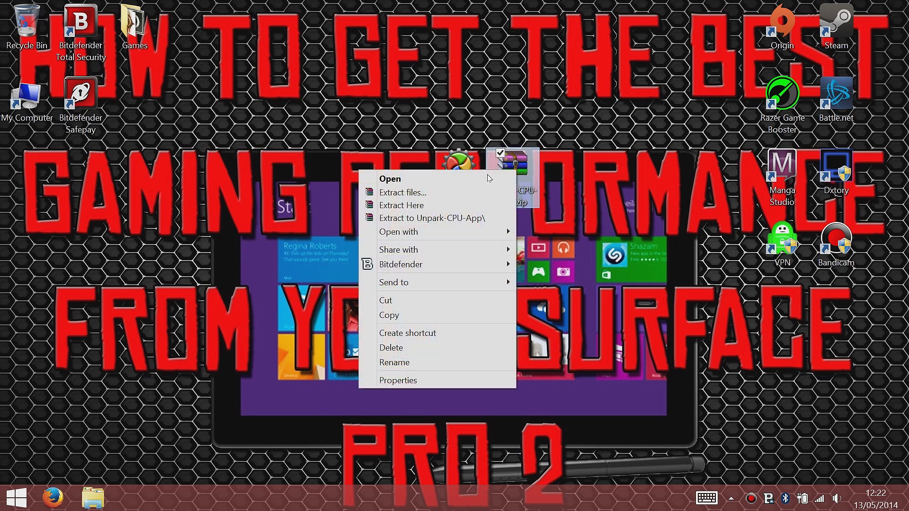
click(456, 179)
- Run UnparkCPU.exe from the archive's folder and check both cores' parking status
double_click(63, 141)
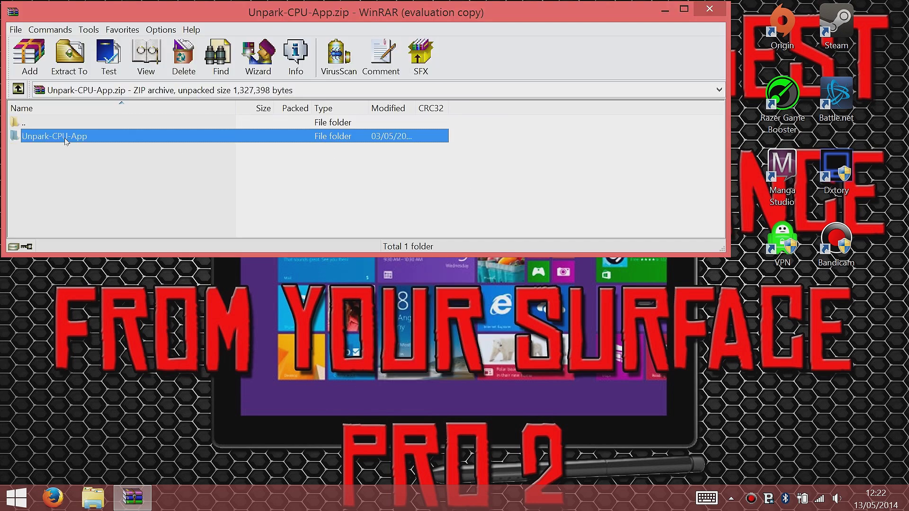
double_click(53, 165)
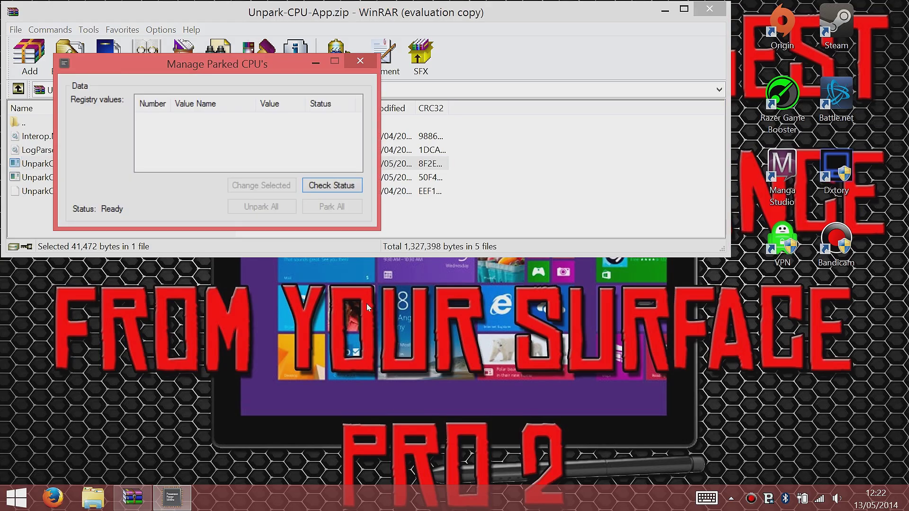
click(339, 187)
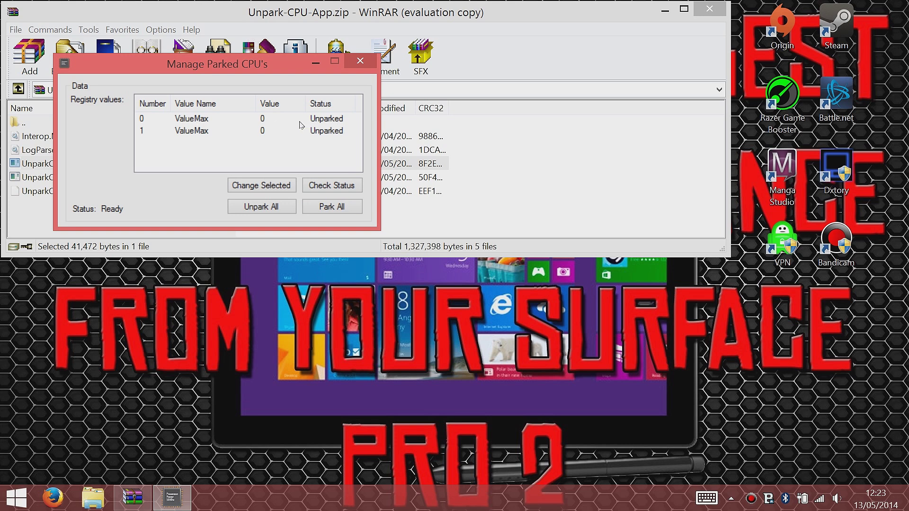
- Select the core 0 and core 1 registry entries and unpark all, leaving both at ValueMax 0
click(219, 119)
click(213, 128)
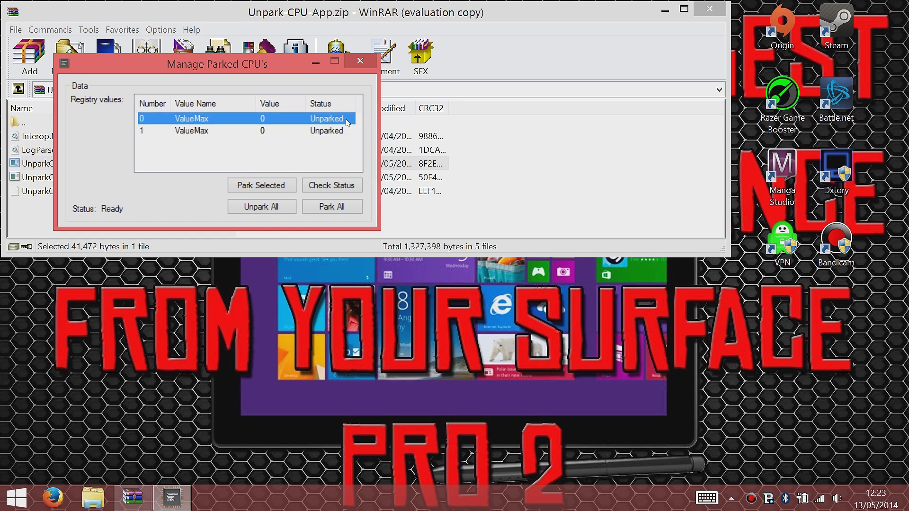
click(327, 133)
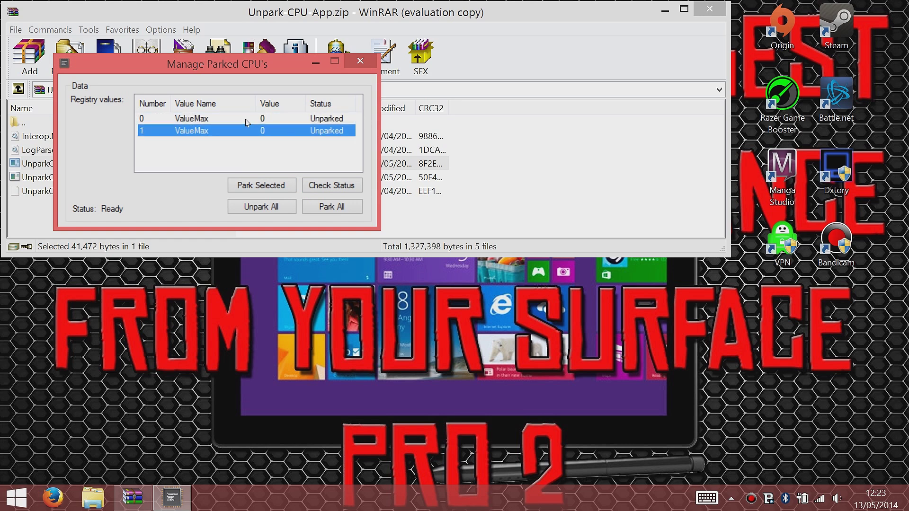
click(262, 211)
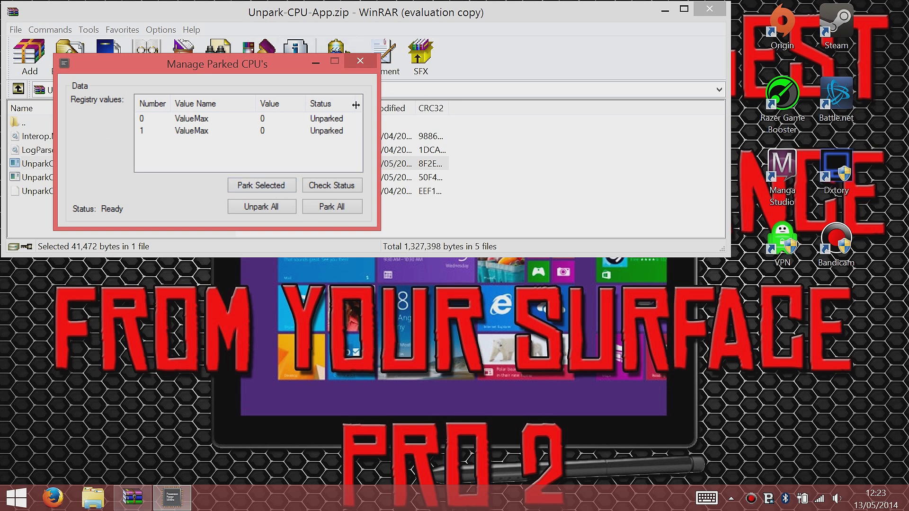
- Close the CPU unpark tool and WinRAR, then launch Razer Game Booster from the desktop shortcut
click(365, 61)
click(709, 8)
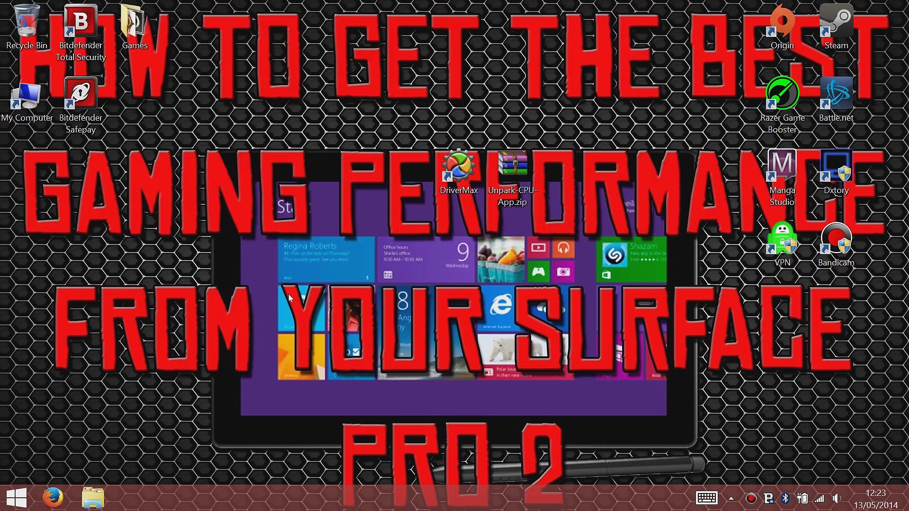
drag(782, 95, 513, 97)
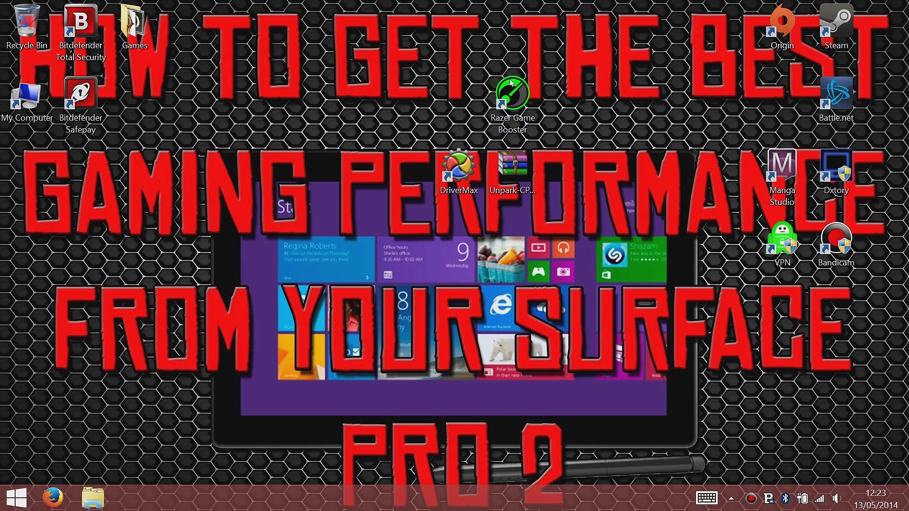
double_click(524, 133)
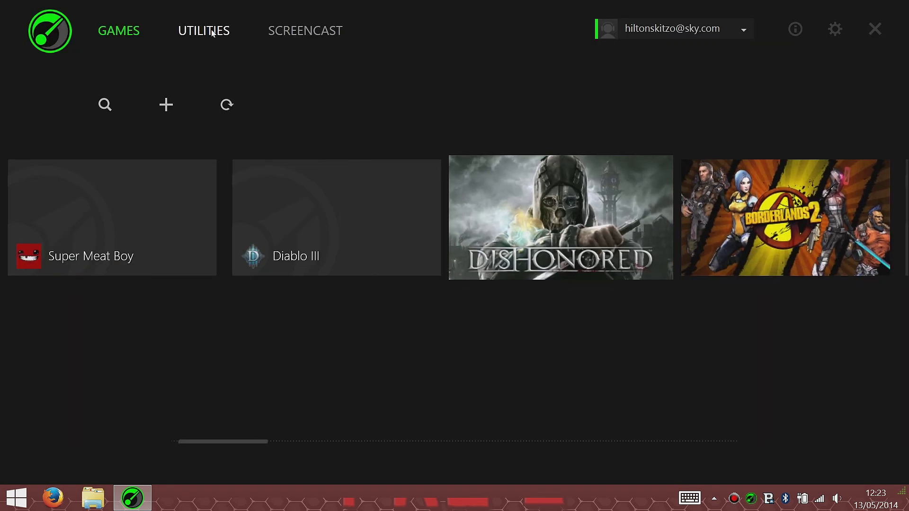
- Browse the Utilities section's Diagnose report and Boost settings and processes
click(200, 31)
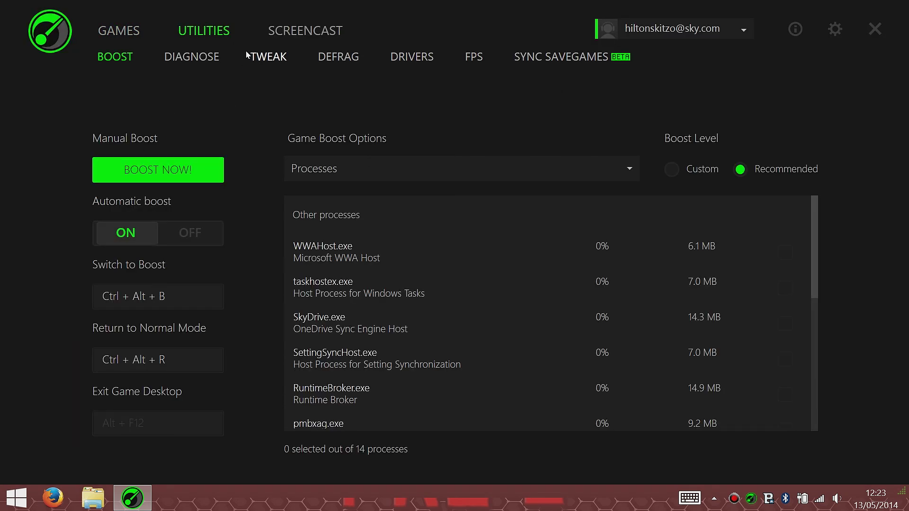
click(175, 56)
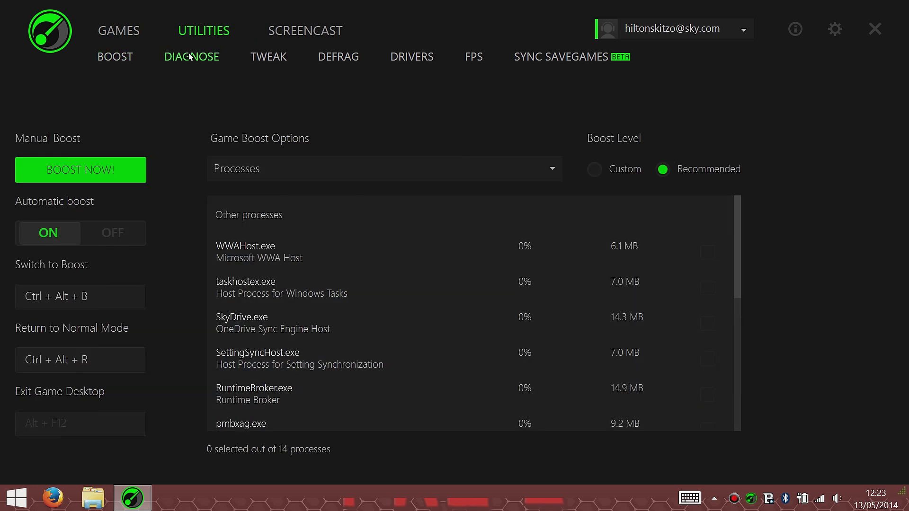
click(125, 58)
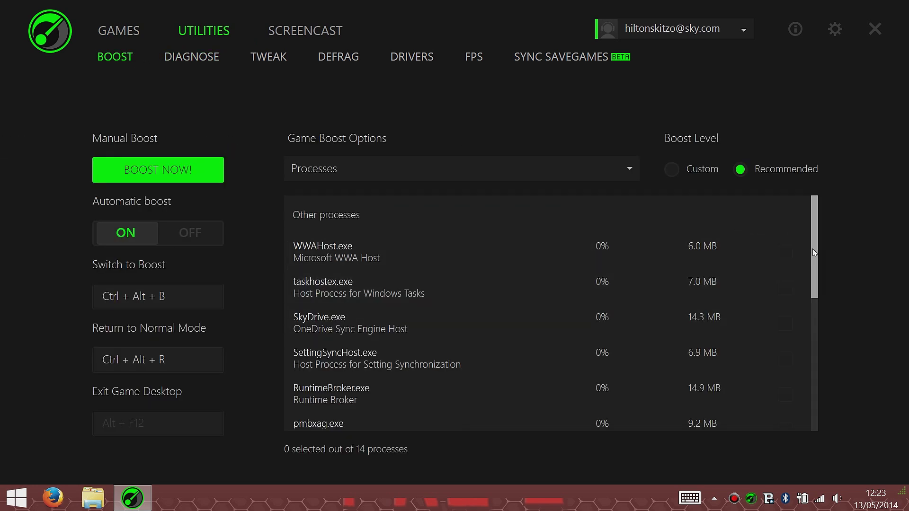
drag(813, 251, 798, 386)
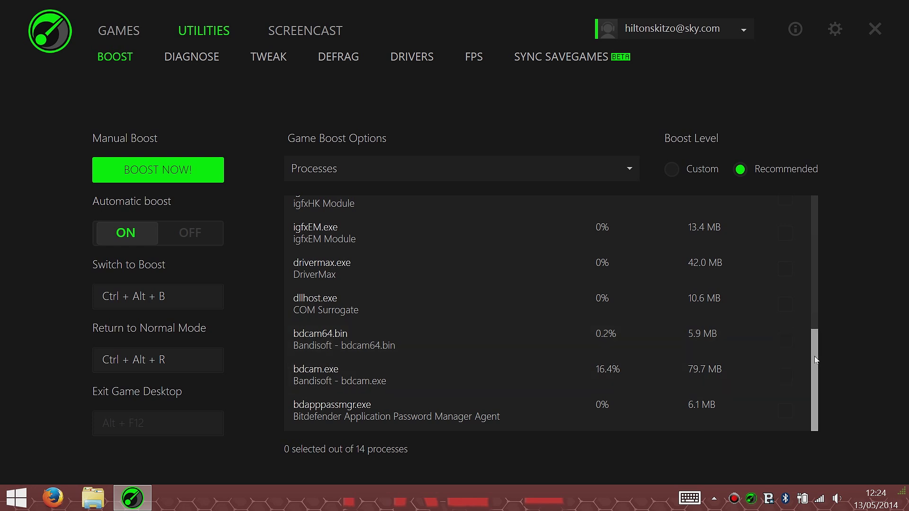
drag(817, 382, 663, 236)
- Undo all previous Razer Game Booster tweaks using the Tweak page's Restore option
click(188, 62)
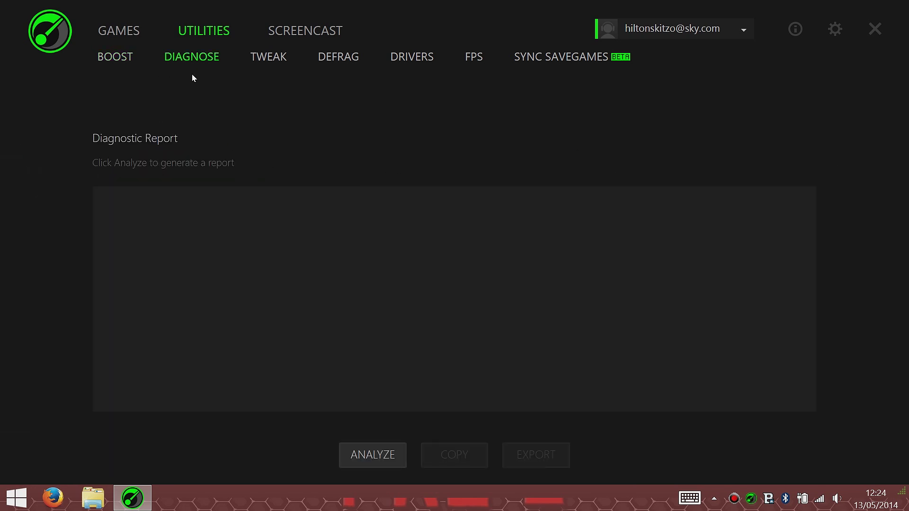
click(275, 57)
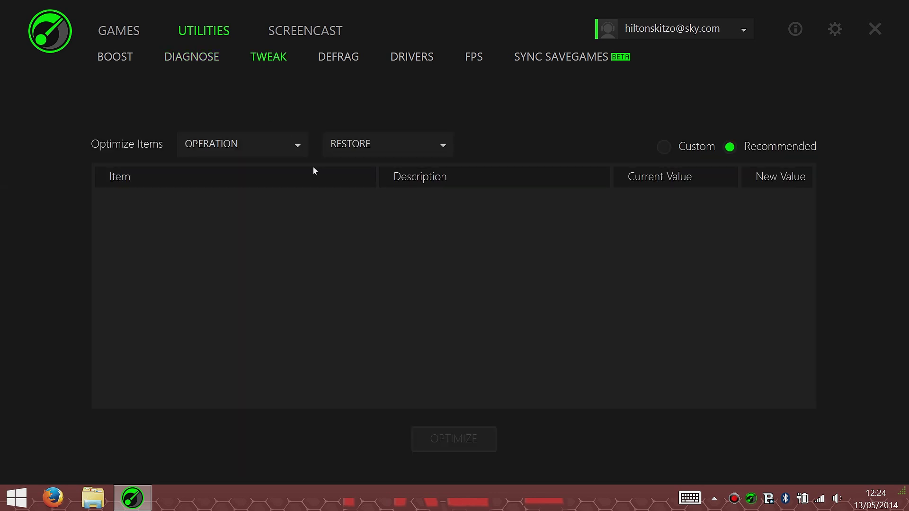
click(427, 138)
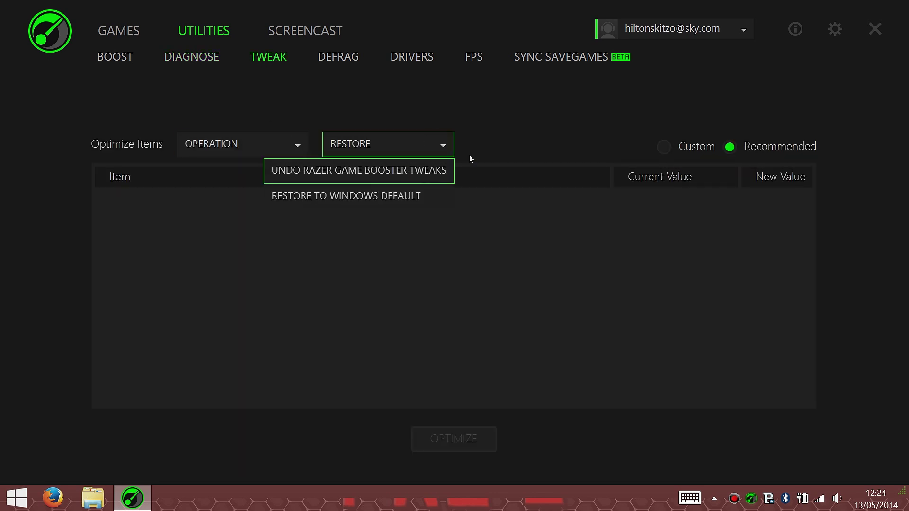
click(358, 169)
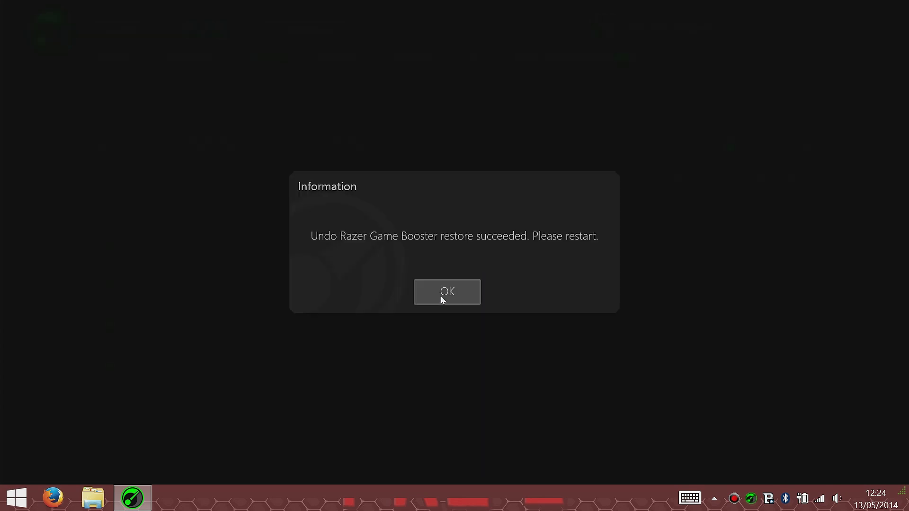
click(451, 294)
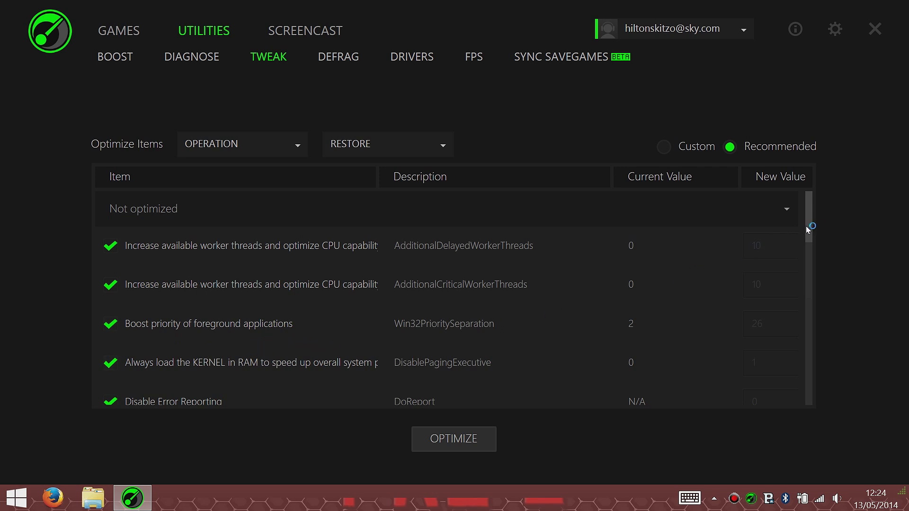
- Apply the recommended system optimizations on the Tweak page
mouse_move(807, 229)
mouse_down()
mouse_move(817, 246)
mouse_move(788, 345)
mouse_move(800, 373)
mouse_move(807, 241)
mouse_up()
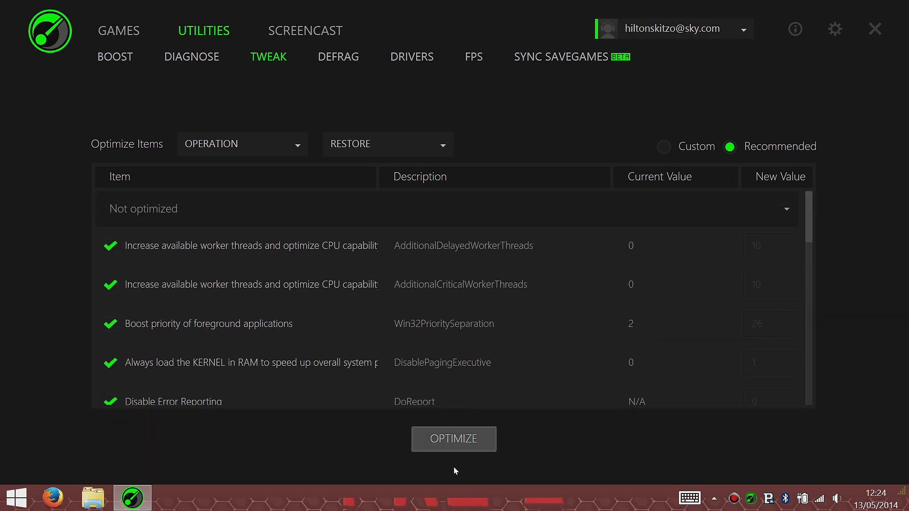
click(460, 447)
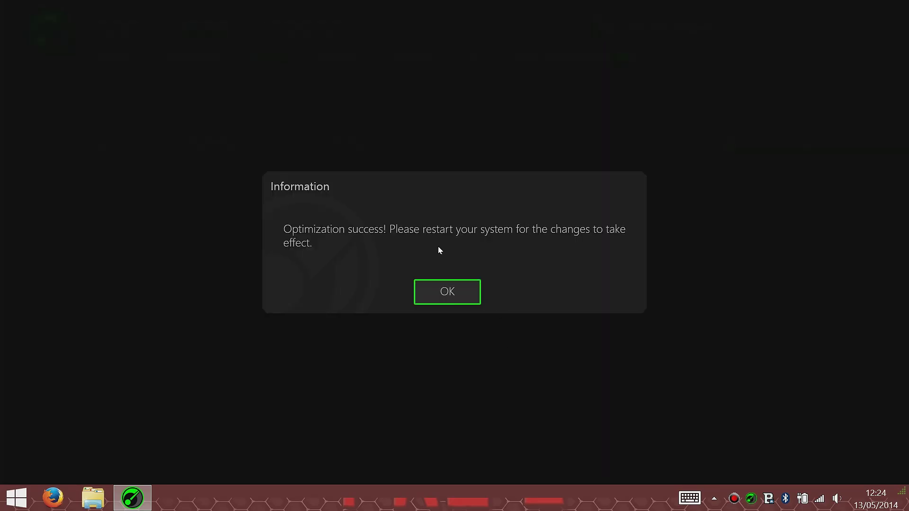
click(428, 295)
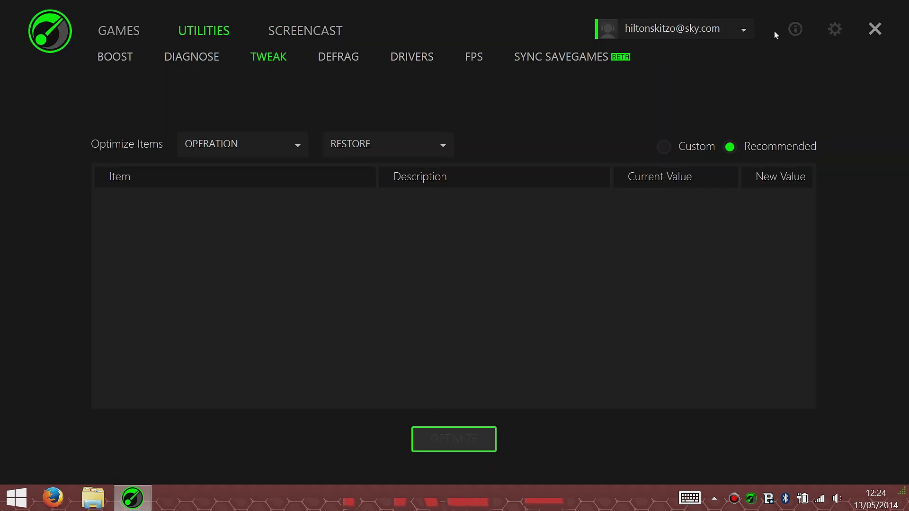
- Select games such as Skyrim and Dishonored in the Defrag page's file list
click(338, 61)
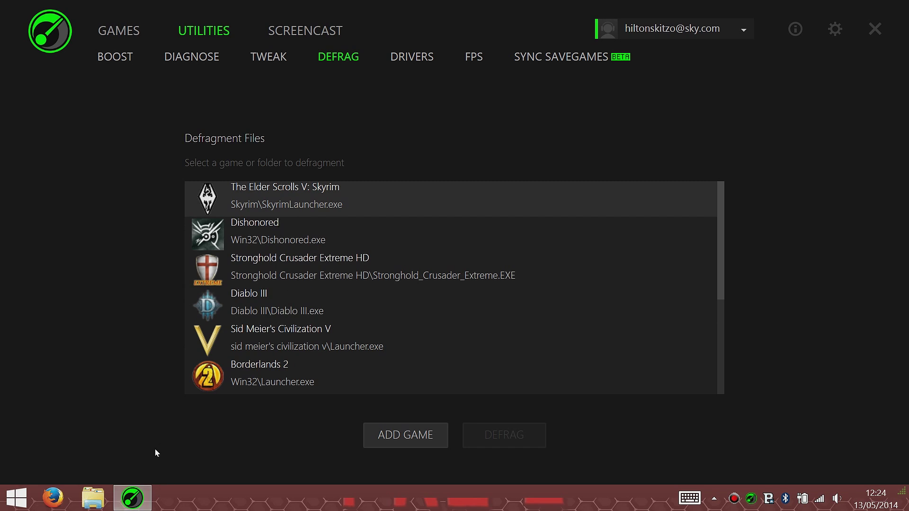
click(329, 304)
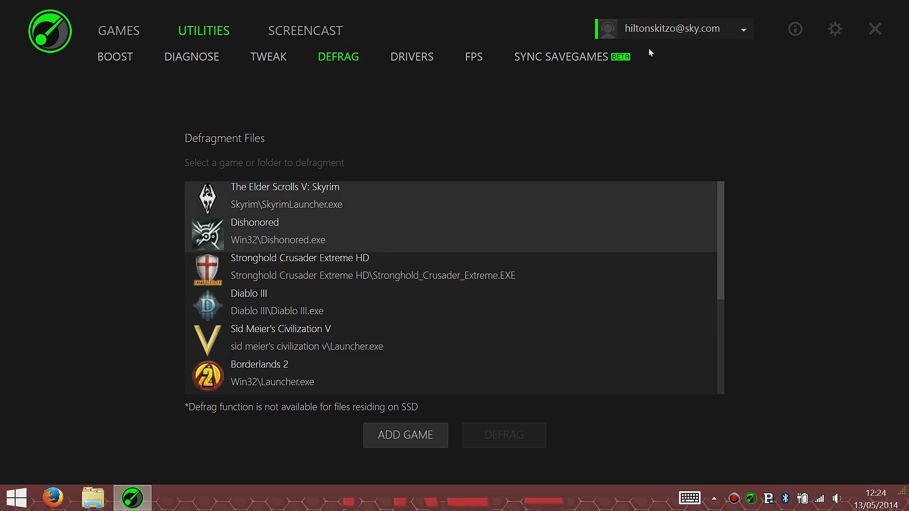
- Close Razer Game Booster; move DriverMax and Game Booster icons right, Unpark-CPU-App.zip left
click(875, 29)
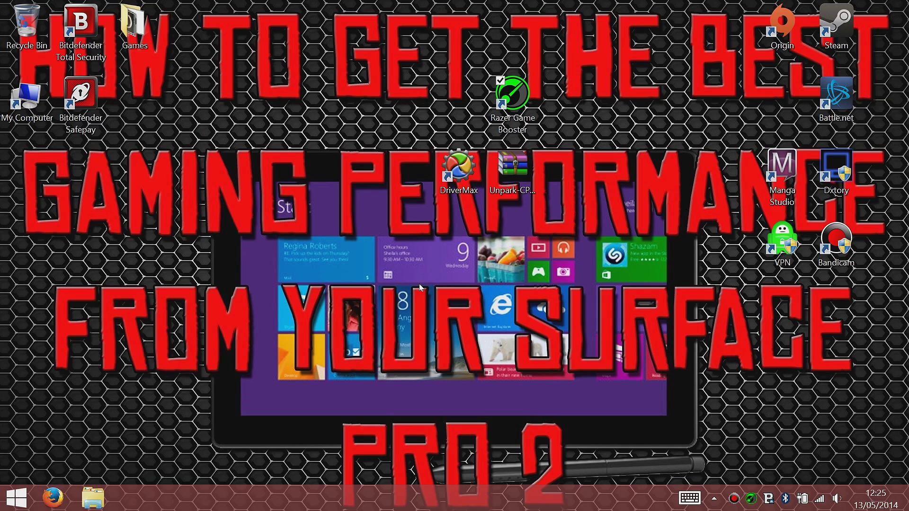
drag(471, 168, 827, 314)
drag(513, 95, 782, 95)
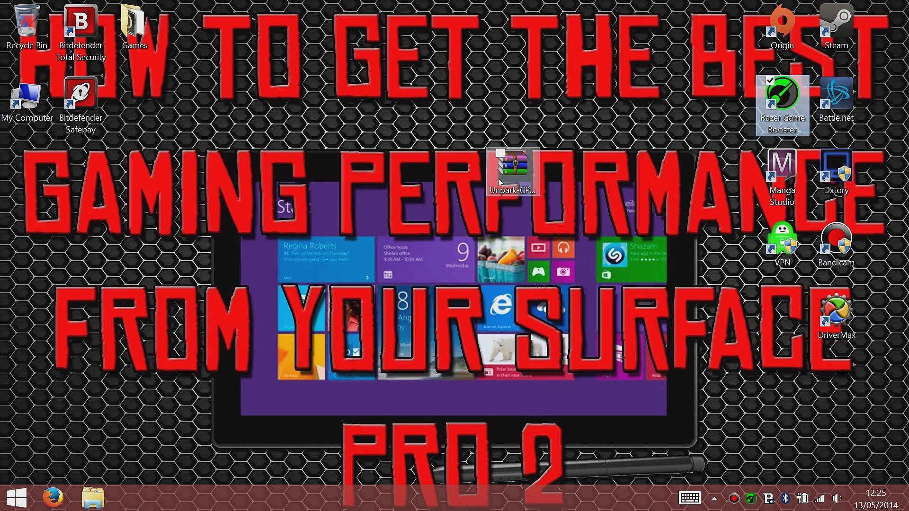
drag(498, 177, 131, 97)
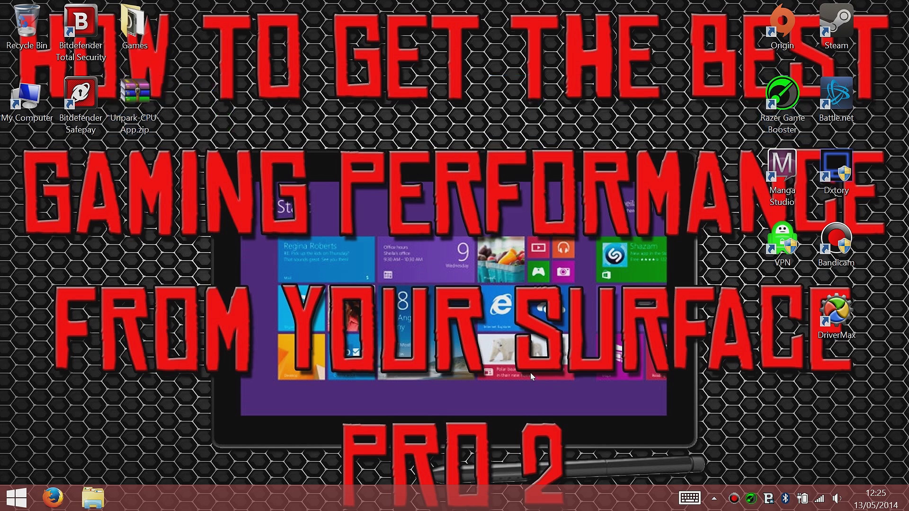